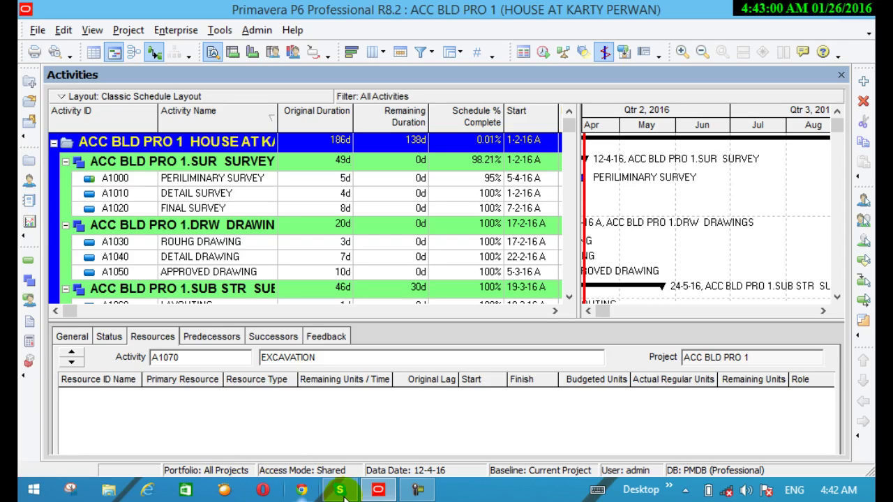
left_click(427, 490)
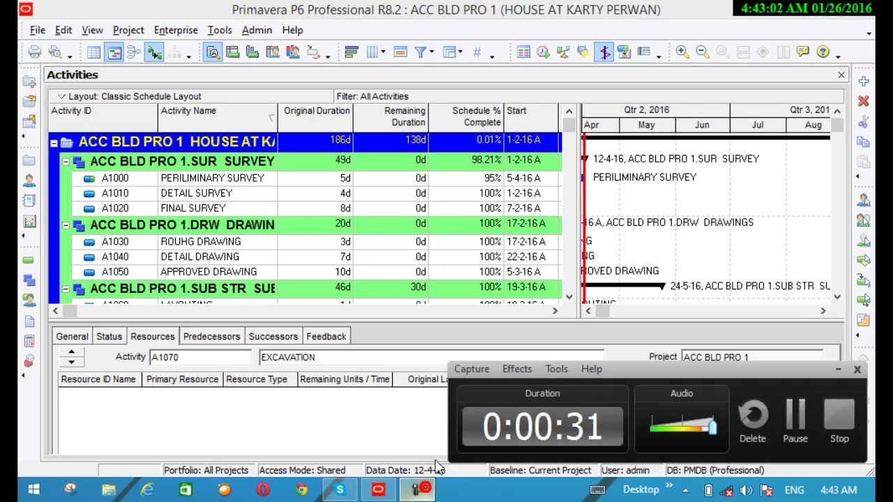
left_click(790, 420)
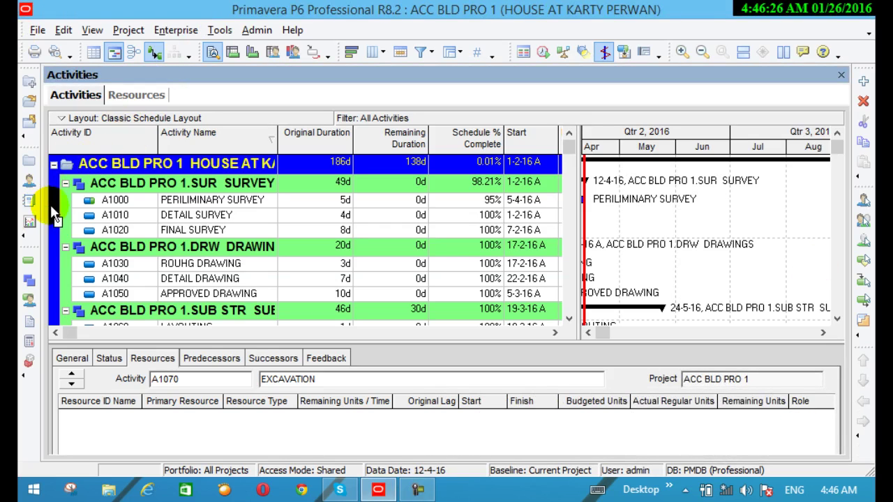
- Open the project's resource list and start a new resource after CIVIL ENGINEER with ID "skil ma" and name "skill mason"
left_click(31, 183)
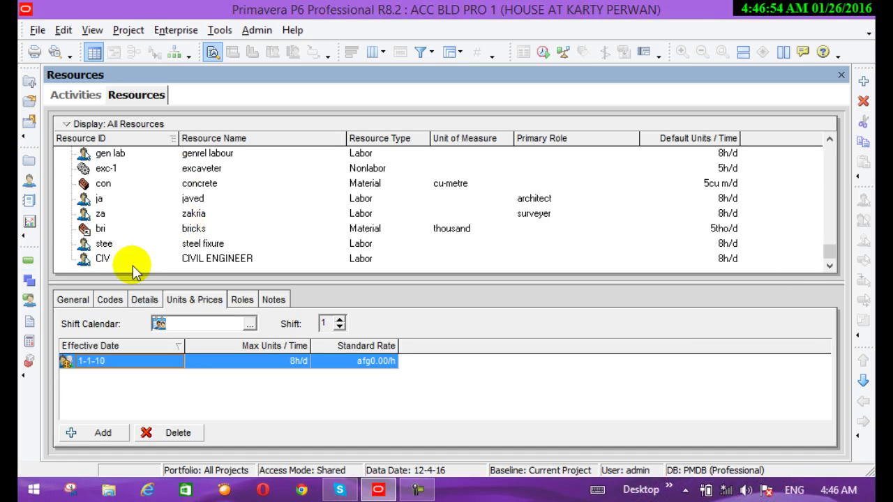
left_click(106, 258)
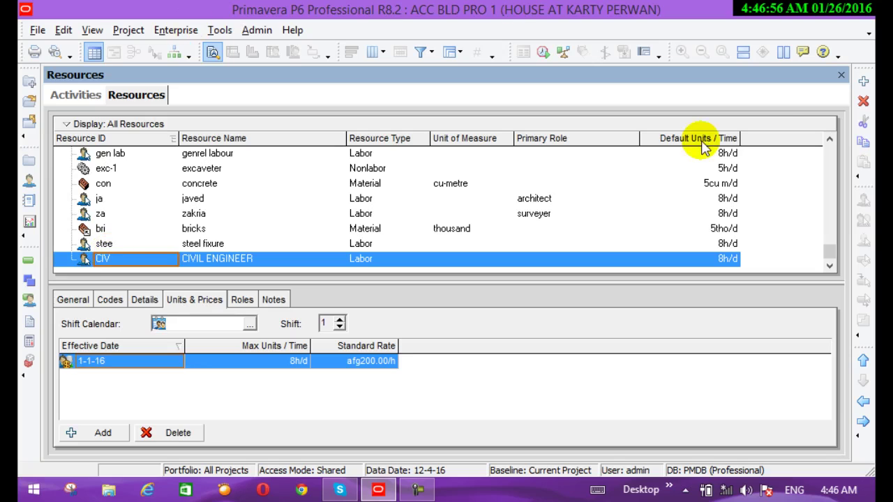
left_click(863, 81)
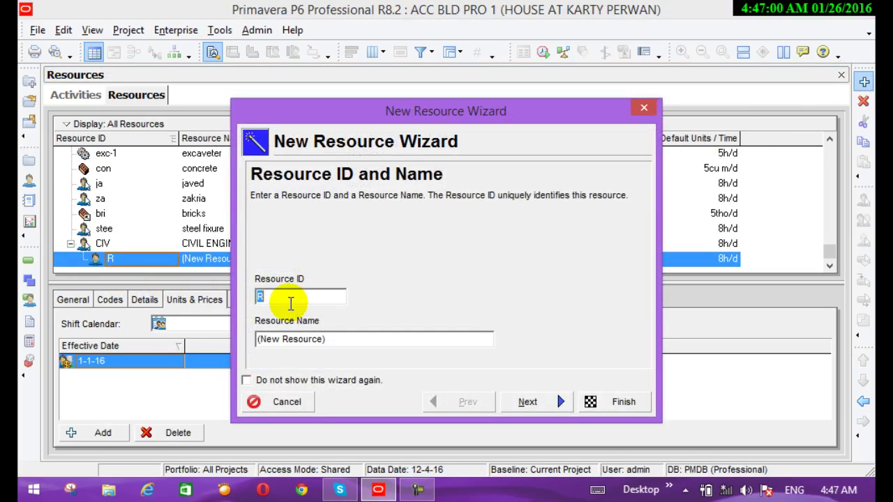
left_click(282, 299)
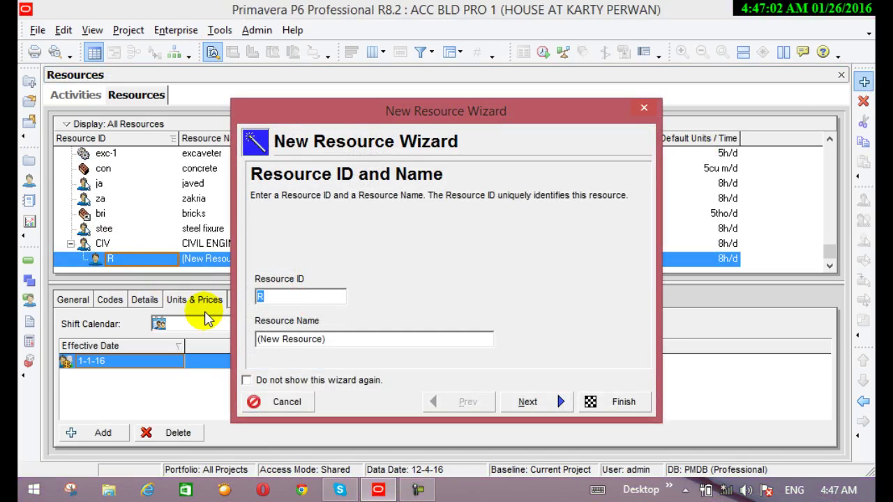
type("skil ma")
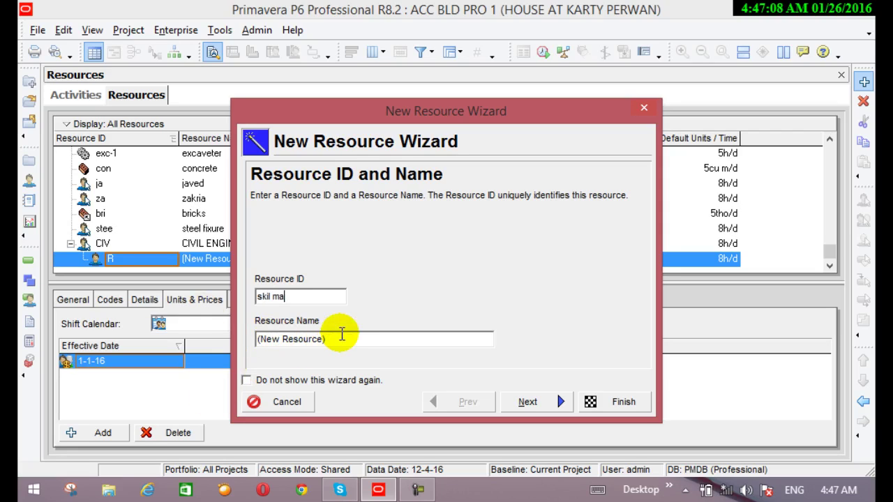
left_click(341, 333)
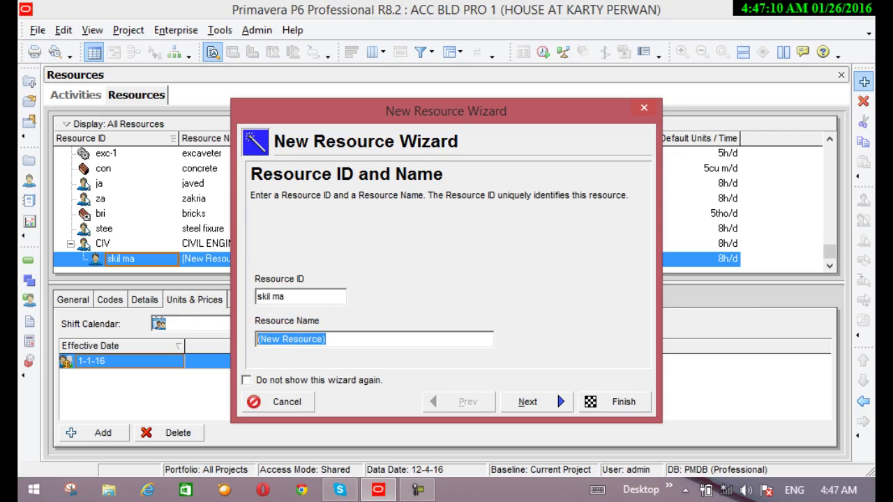
type("skill mason")
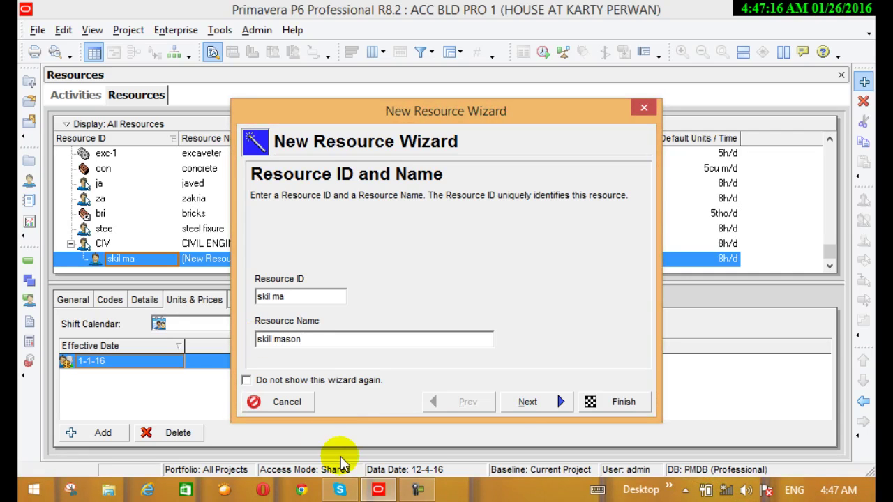
left_click(510, 412)
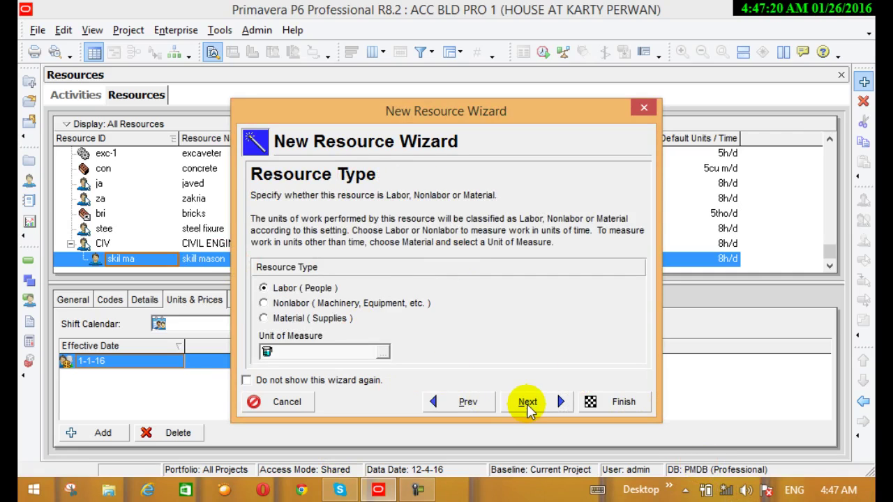
- Keep the Labor resource type for skill mason and set its price per unit to afg150.00/h
left_click(528, 405)
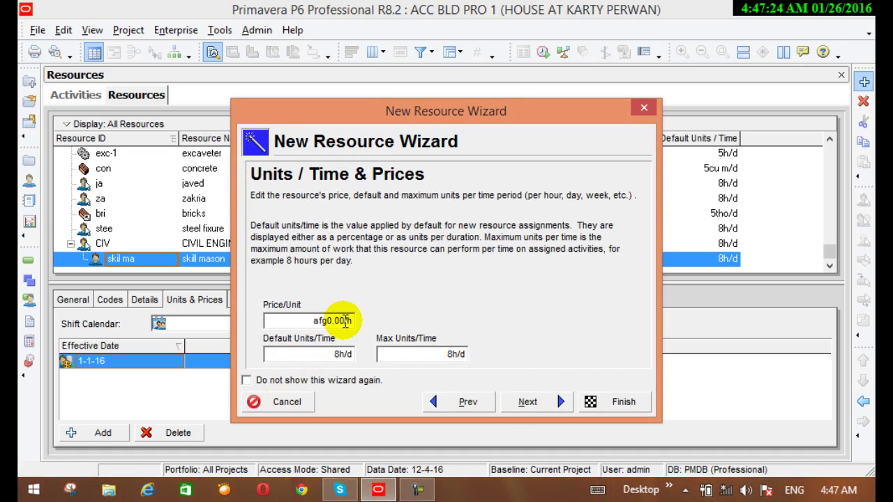
left_click(339, 322)
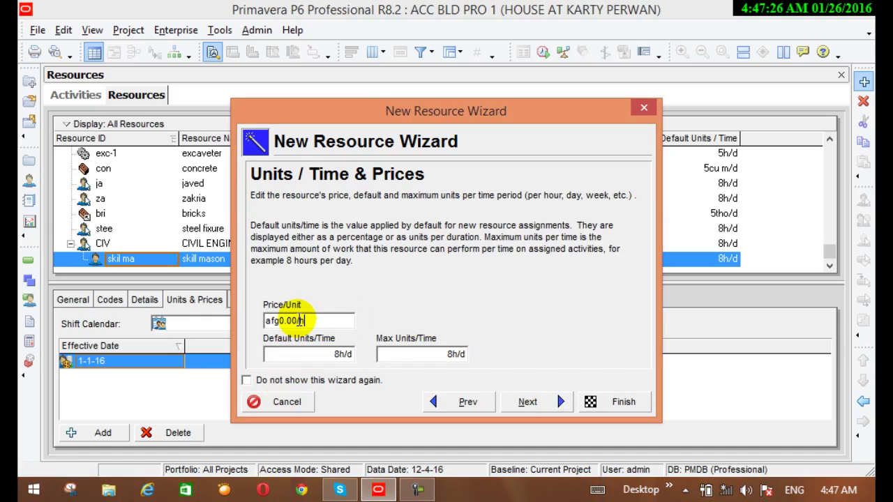
left_click_drag(295, 320, 279, 320)
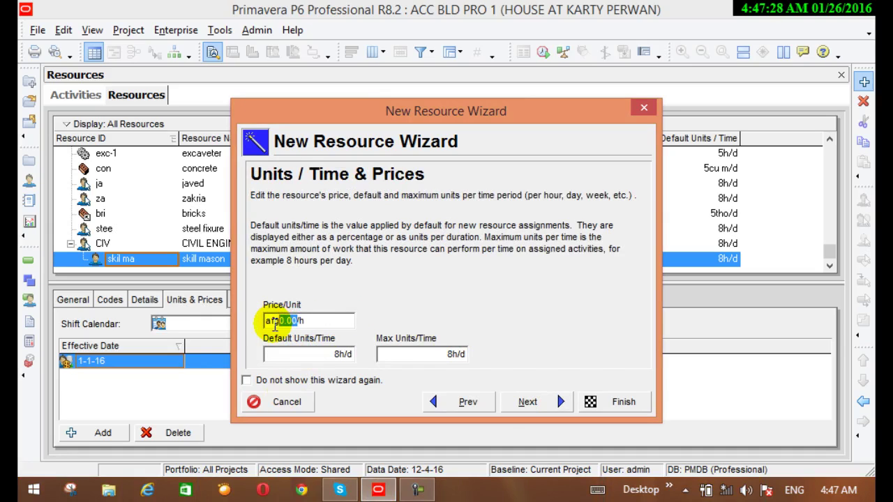
type("150")
left_click(282, 337)
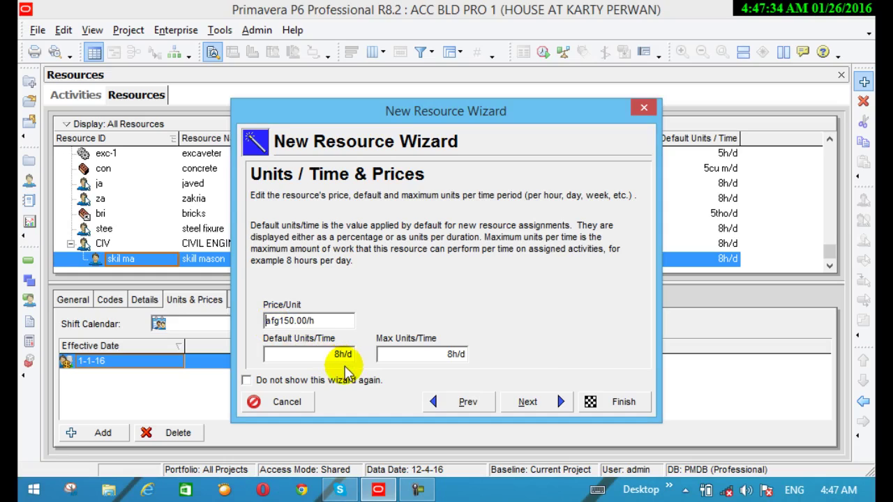
left_click(542, 404)
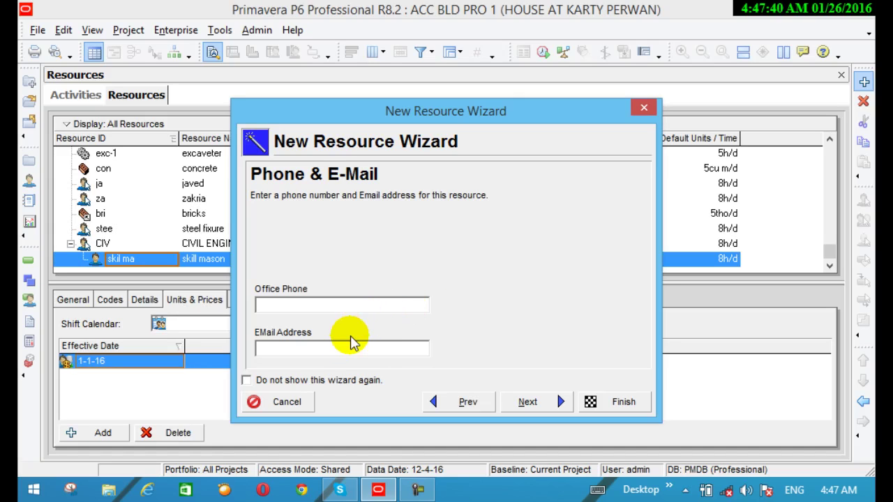
- Leave skill mason's phone, e-mail and roles unfilled and assign the existing global calendar ACC
left_click(526, 403)
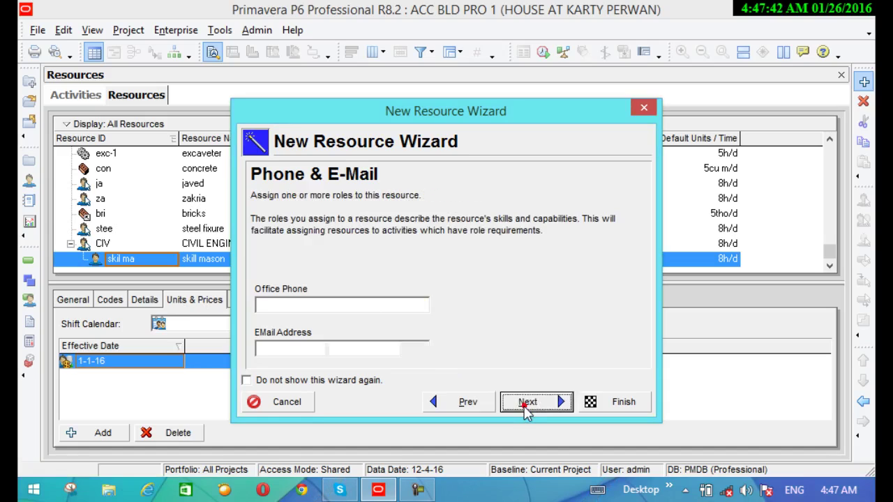
left_click(526, 405)
left_click(525, 405)
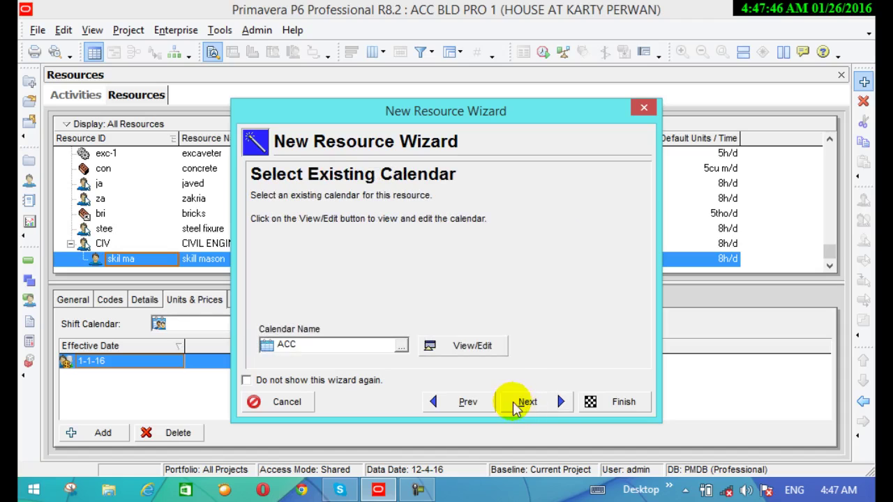
left_click(401, 345)
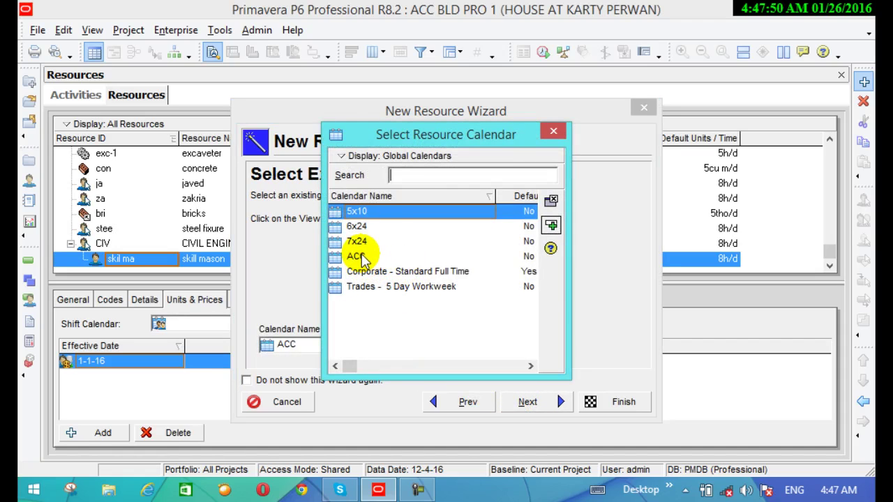
left_click(367, 256)
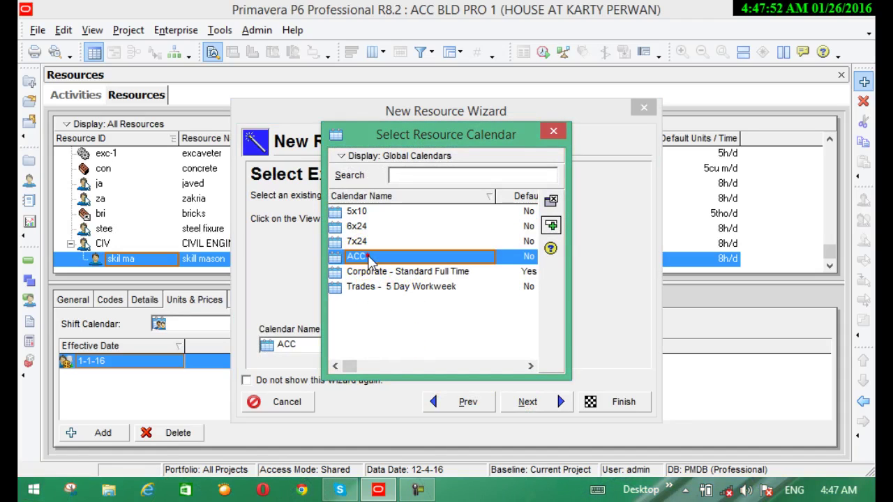
left_click(551, 224)
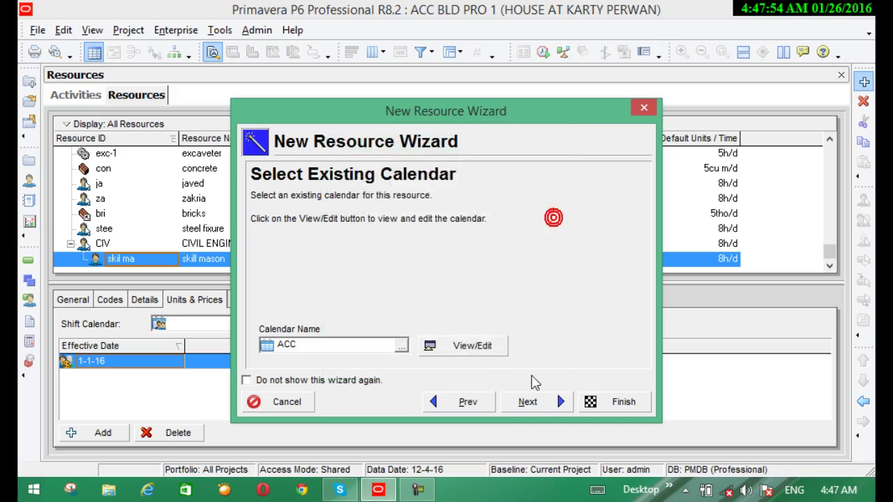
- Finish creating skill mason with auto-computed actuals and outdent it to the same level as CIVIL ENGINEER
left_click(528, 403)
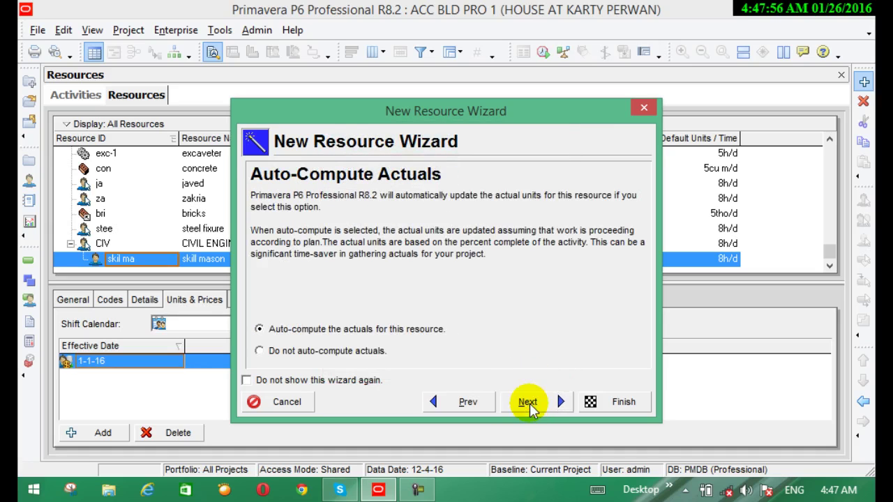
left_click(527, 401)
left_click(617, 403)
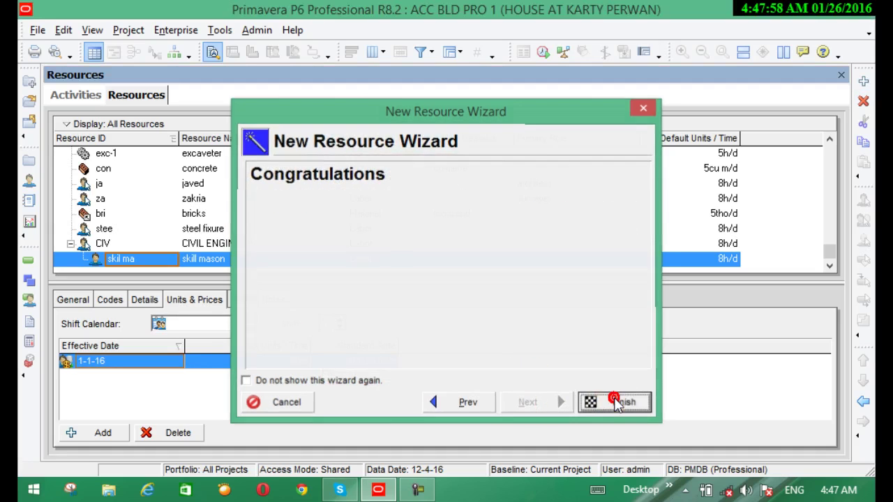
left_click(857, 404)
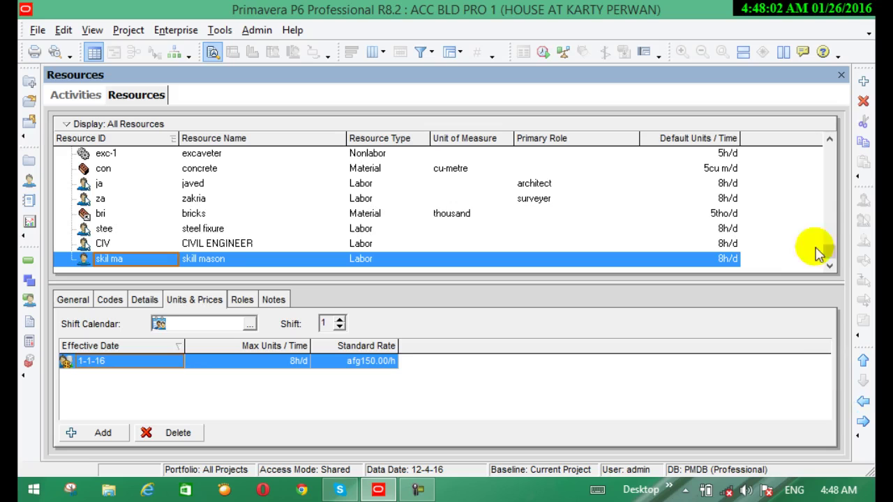
- Start another new resource with ID "cons car" and name "construction carpenter"
left_click(864, 82)
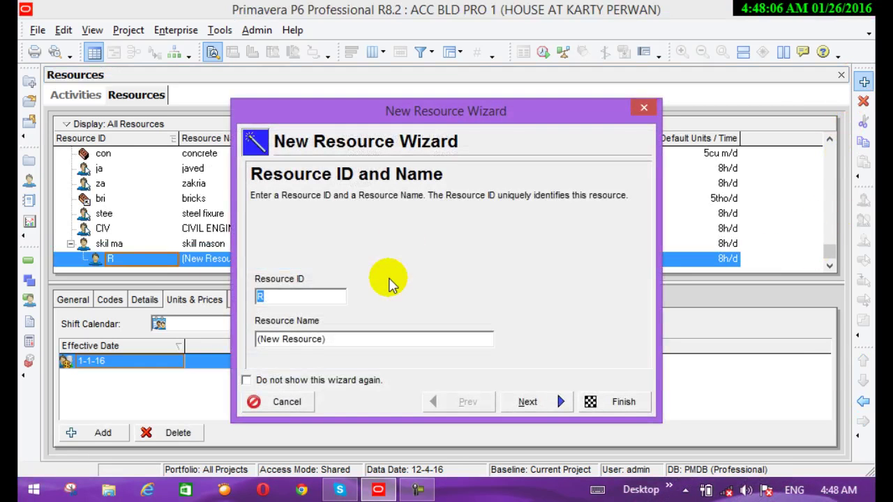
left_click(305, 293)
left_click_drag(268, 295, 220, 310)
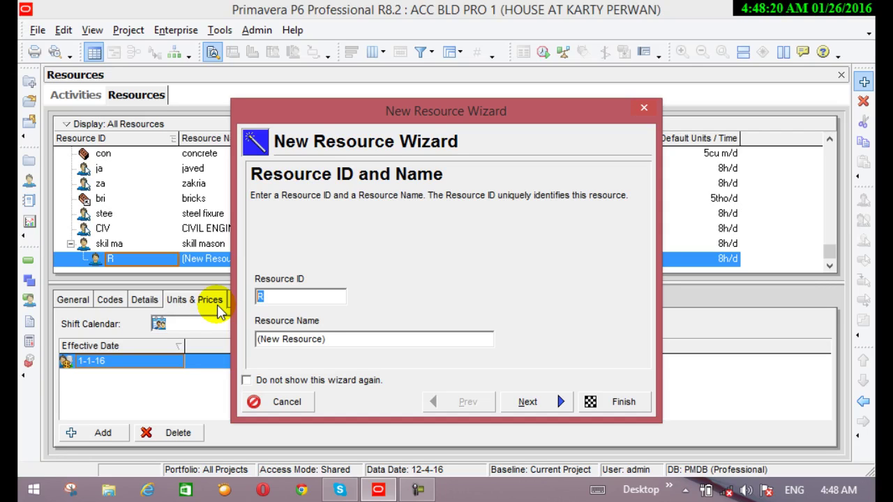
left_click(220, 310)
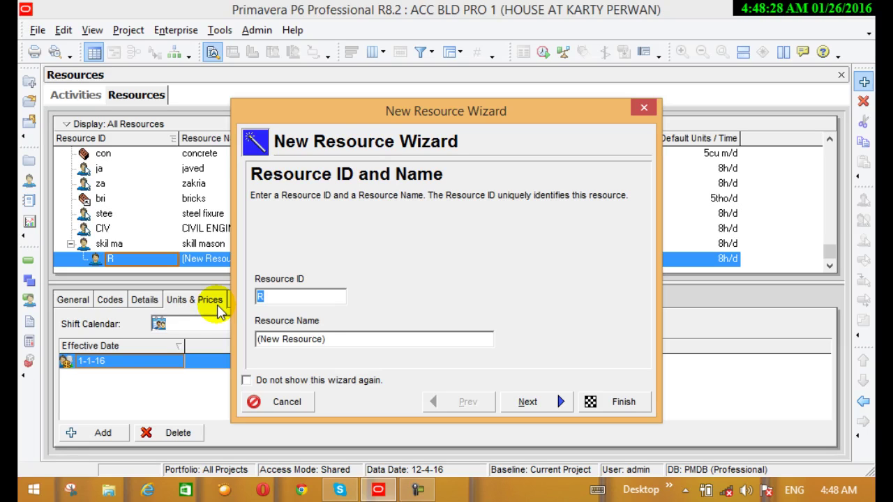
type("ons car")
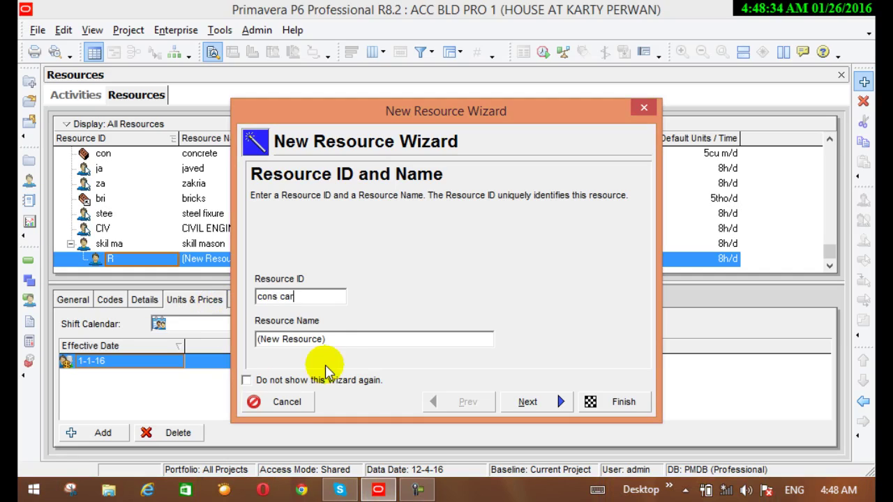
left_click(330, 342)
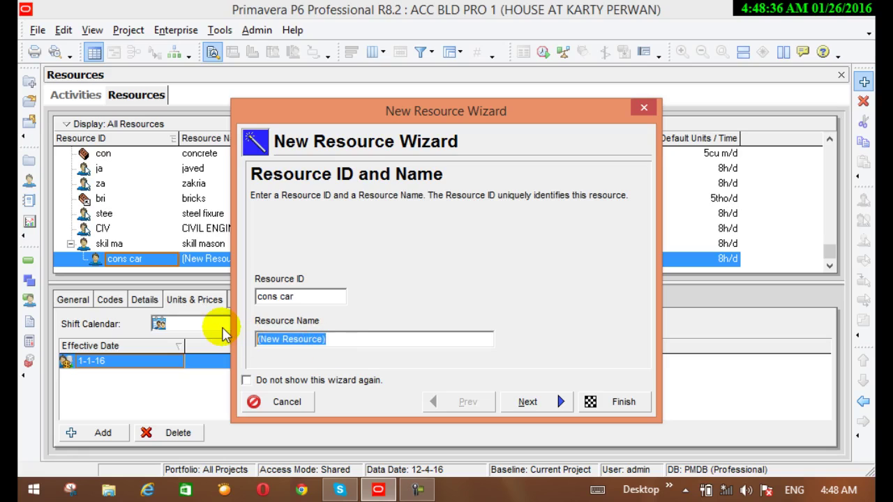
type("cons")
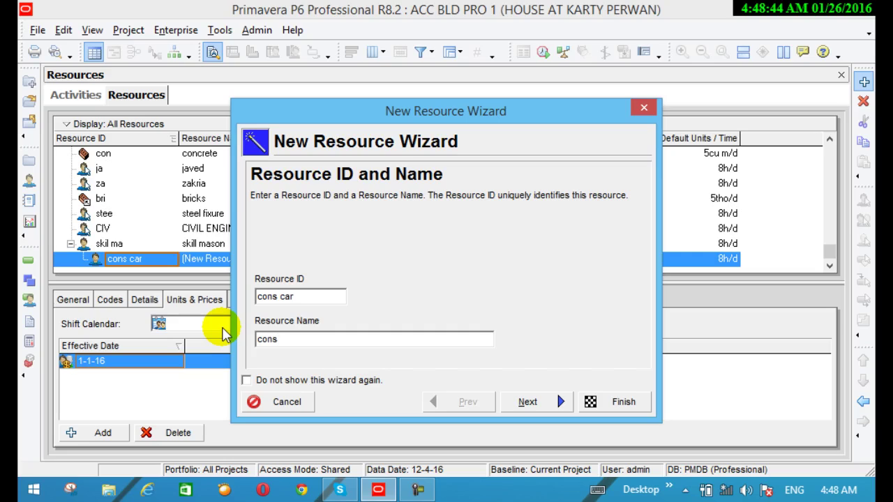
type("tructioon")
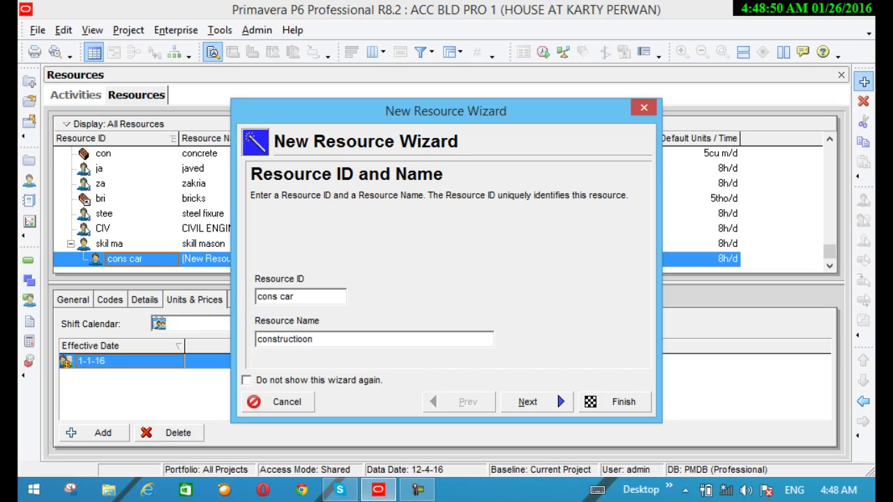
key("BackSpace")
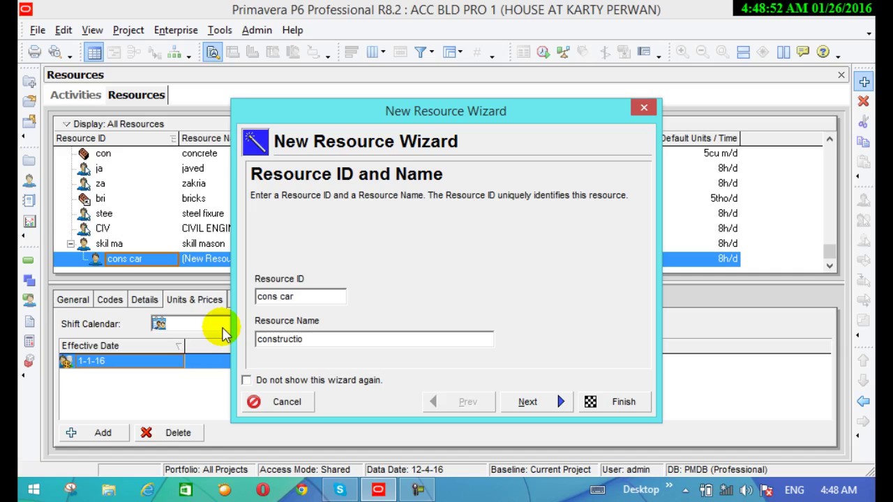
type("n carpenter")
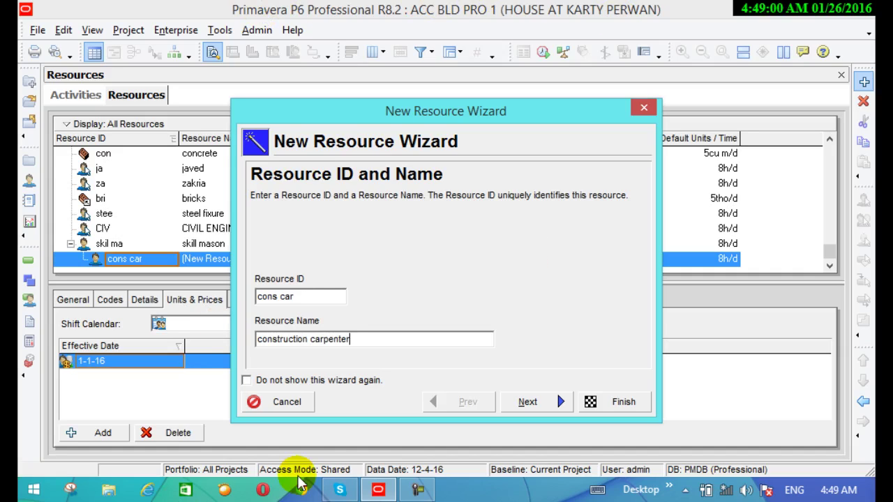
left_click(551, 403)
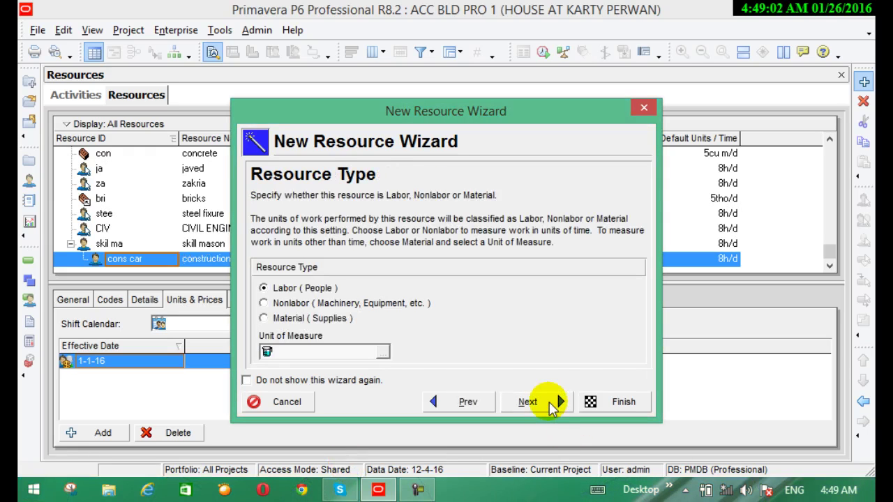
- Keep the Labor resource type for construction carpenter and set its price per unit to afg200/h
left_click(551, 403)
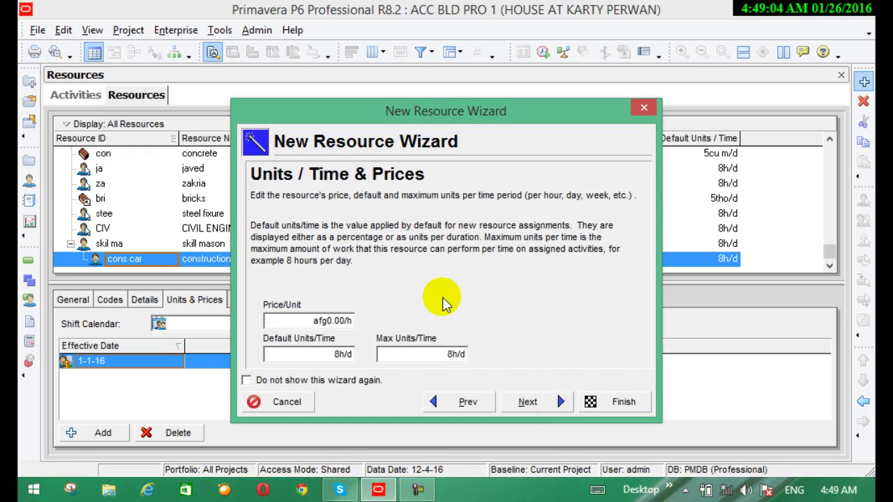
left_click(345, 319)
left_click_drag(298, 319, 275, 323)
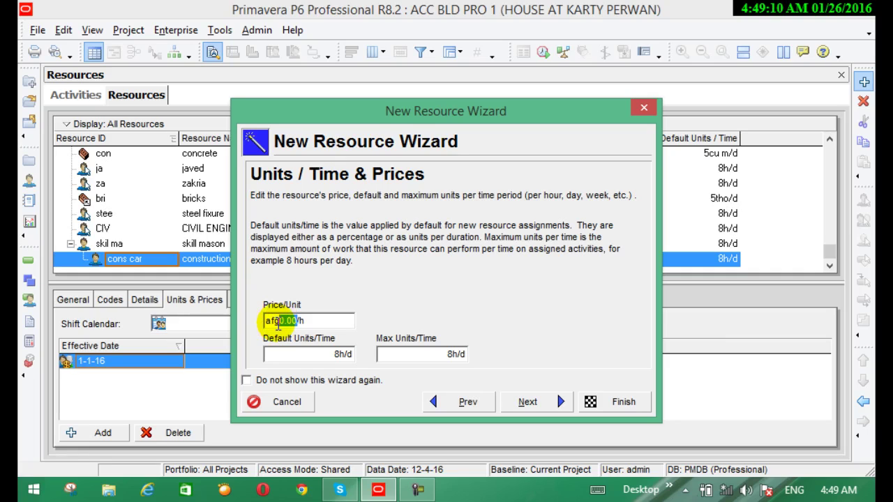
type("2")
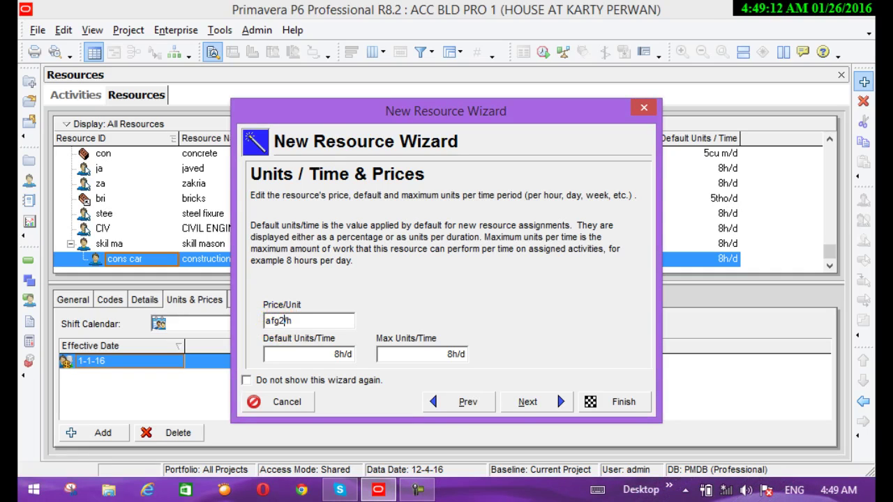
type("00")
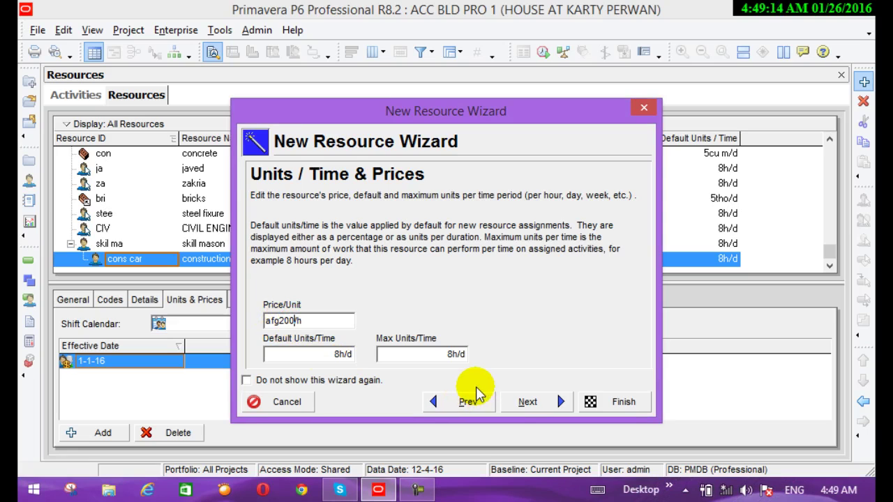
- Finish creating construction carpenter with calendar ACC and auto-computed actuals, and outdent it to the same level as skill mason
left_click(527, 402)
left_click(527, 402)
left_click(528, 403)
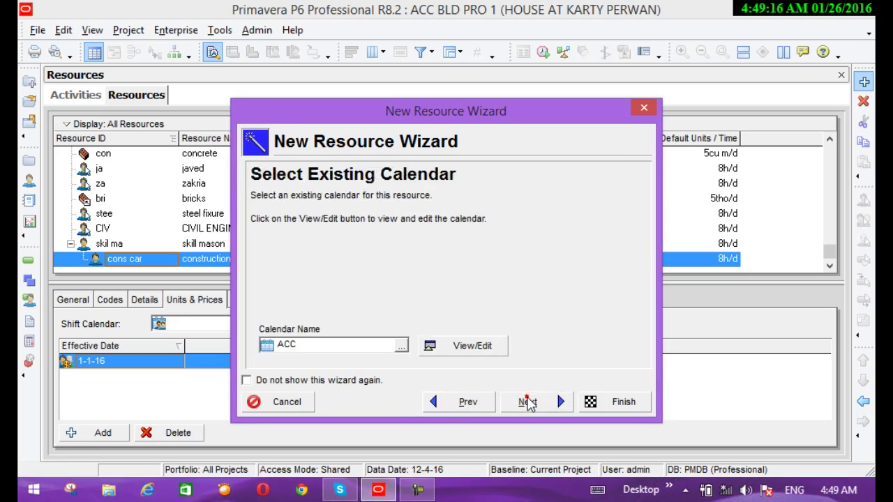
left_click(528, 402)
left_click(527, 402)
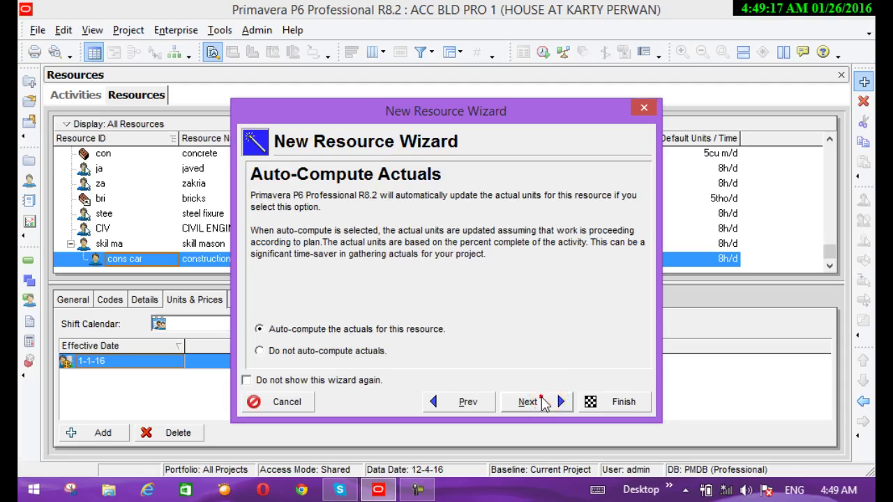
left_click(598, 403)
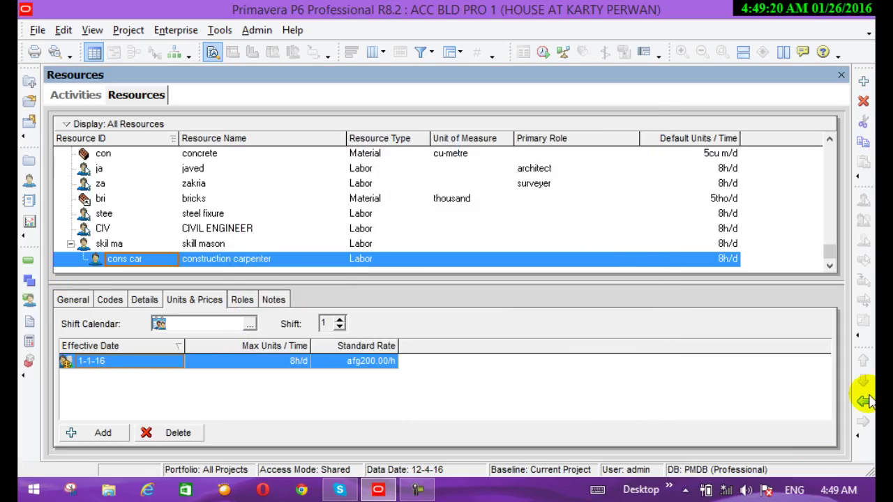
left_click(863, 405)
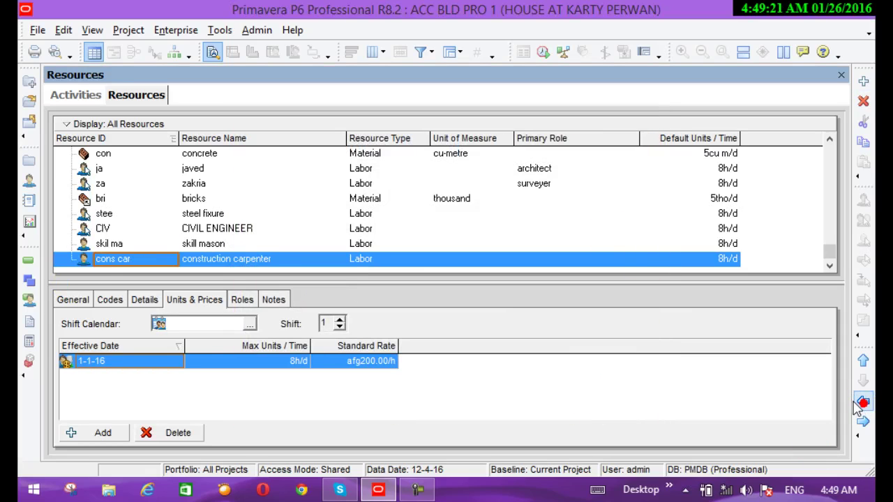
- Start another new resource with ID "hep" and name "helper"
left_click(861, 82)
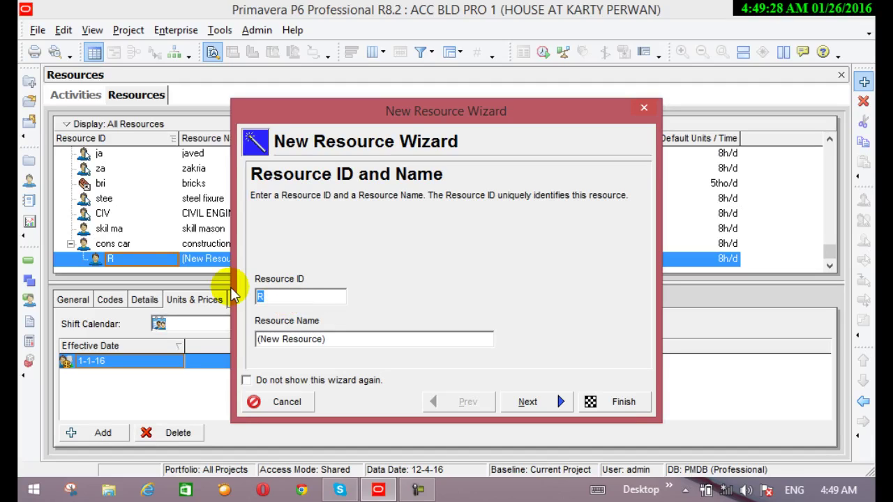
type("hep")
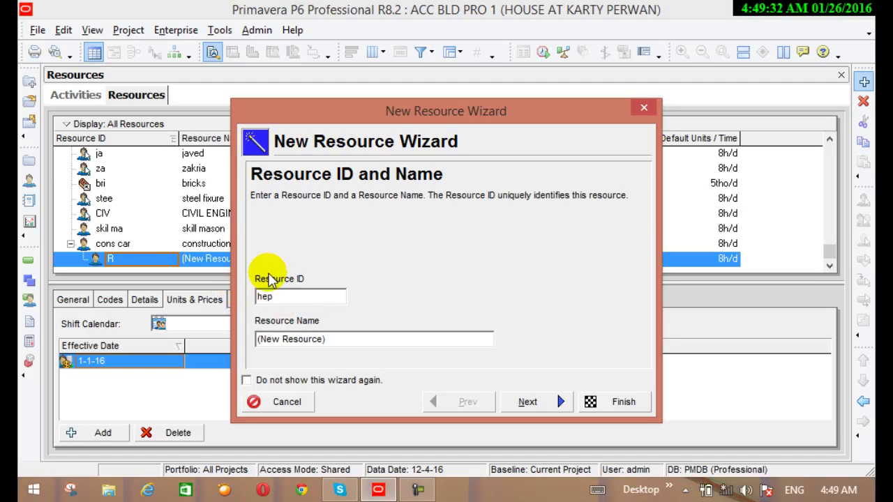
left_click_drag(337, 339, 259, 339)
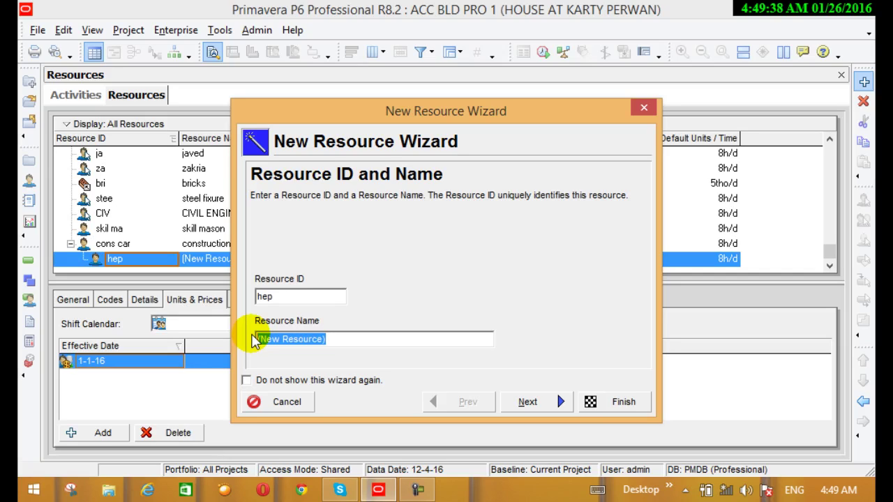
type("helper")
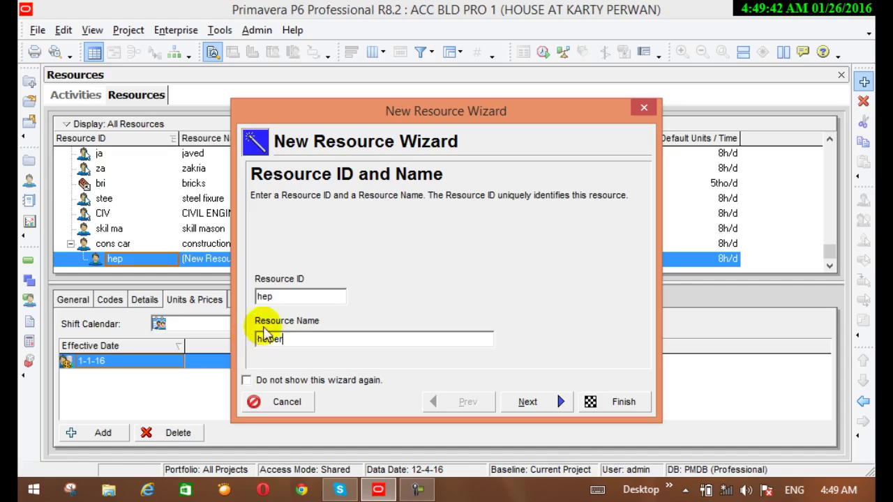
left_click(561, 402)
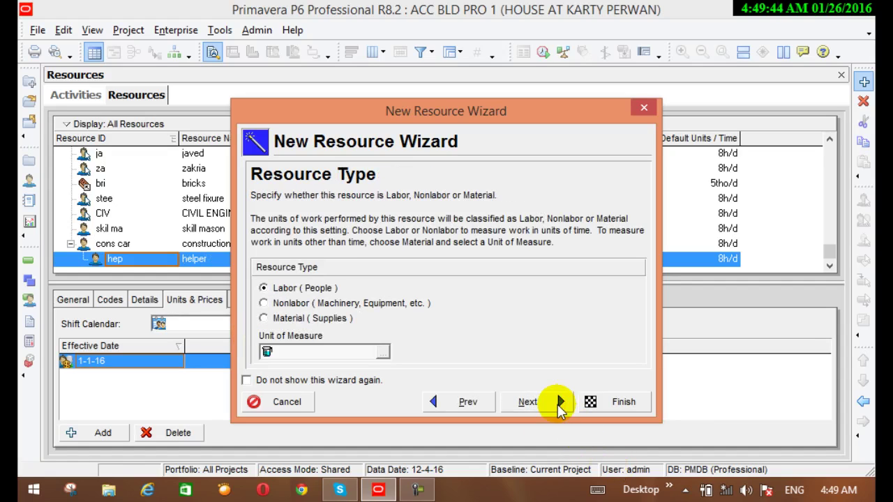
- Keep the Labor resource type for helper and set its price per unit to afg50.00/h
left_click(559, 403)
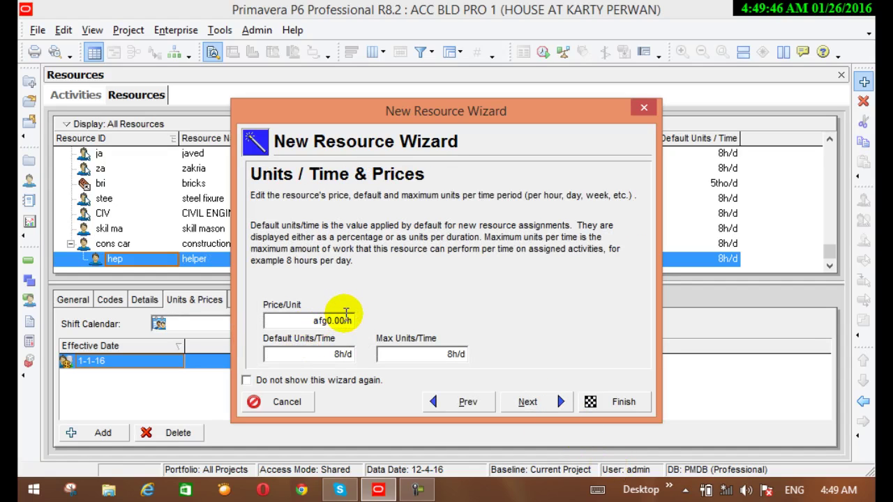
left_click(346, 315)
left_click(293, 317)
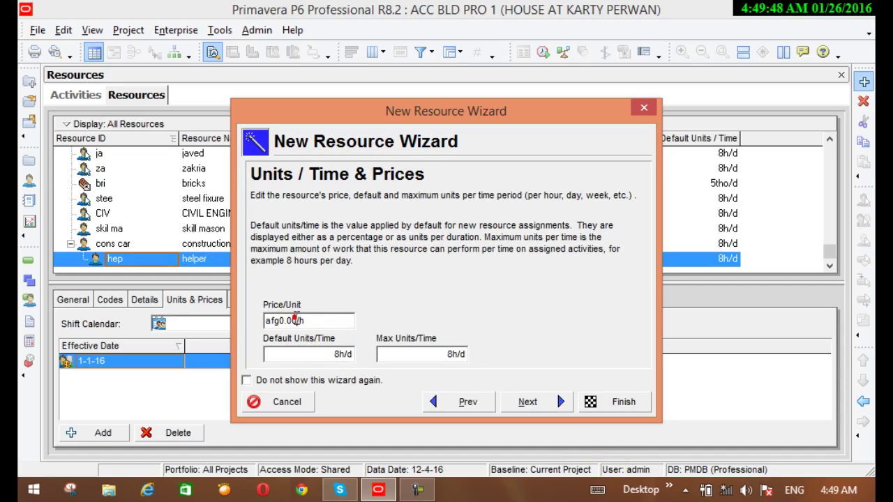
left_click(275, 319, "shift")
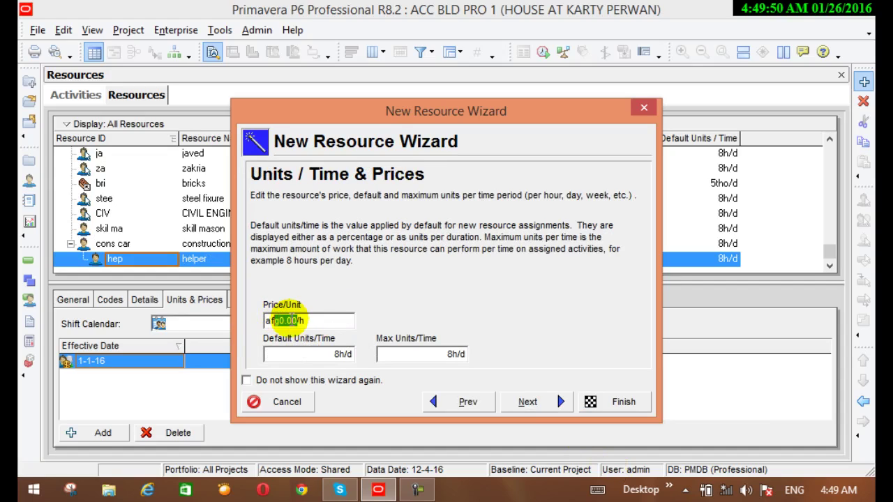
left_click(290, 319)
left_click(283, 318)
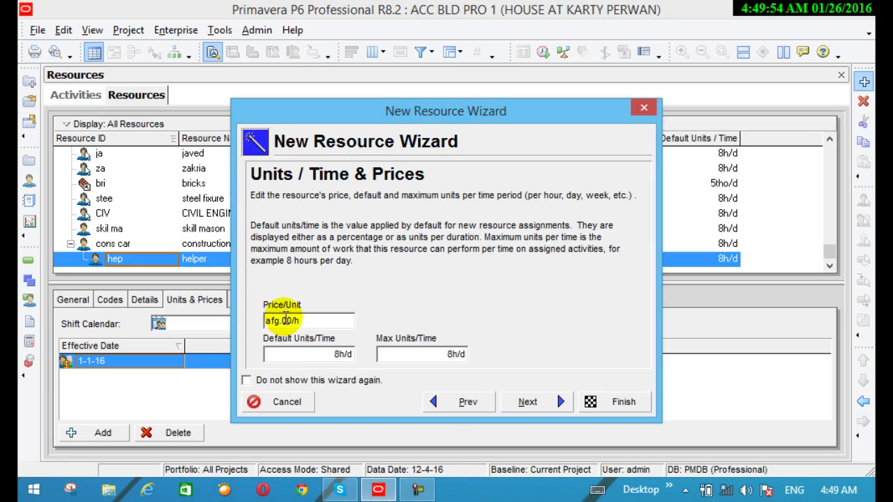
type("50")
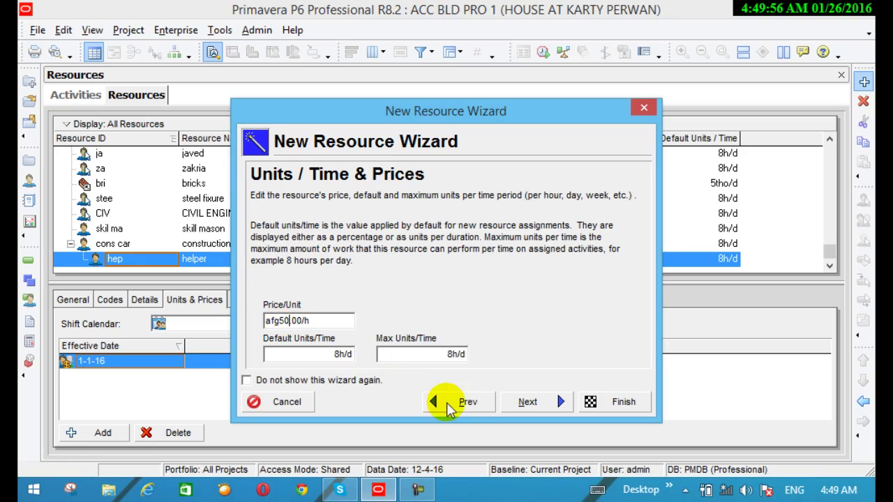
- Finish creating helper with the remaining default settings and outdent it to the same level as construction carpenter
left_click(513, 401)
left_click(513, 402)
left_click(513, 403)
left_click(513, 403)
left_click(512, 403)
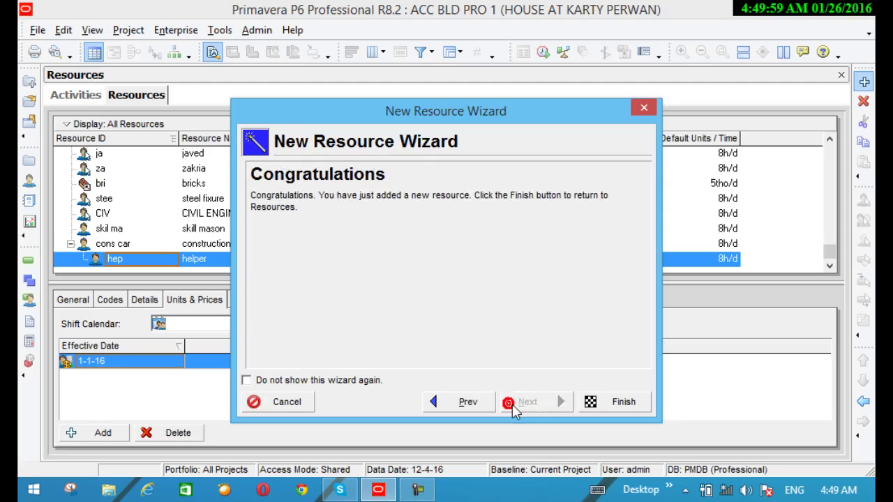
left_click(608, 405)
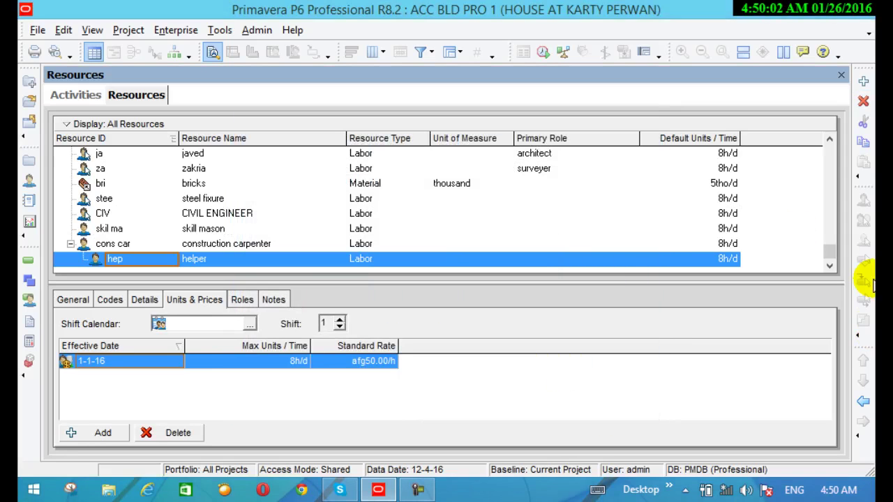
left_click(863, 403)
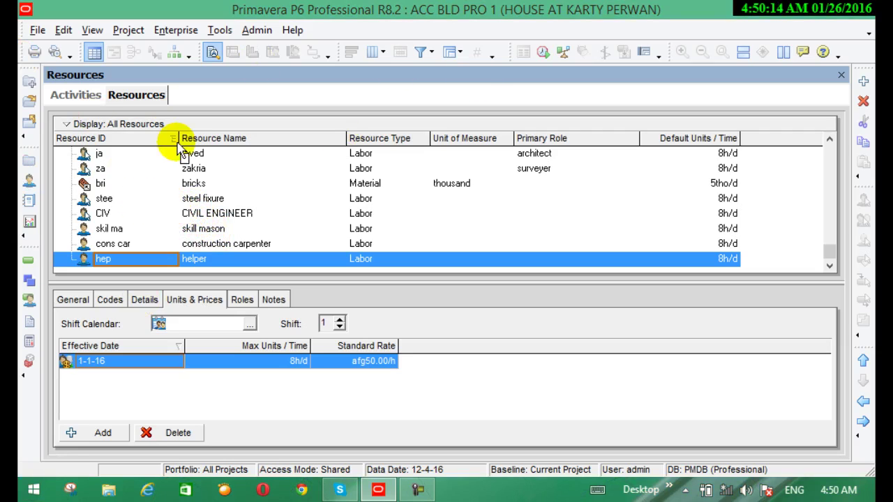
- Open the enterprise roles and add a new role below surveyer, accepting the switch to displaying all roles
left_click(119, 219)
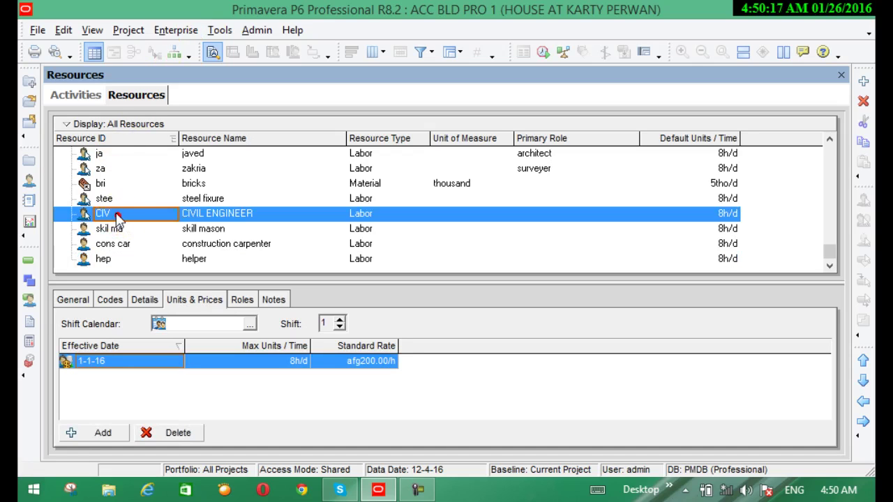
left_click(175, 30)
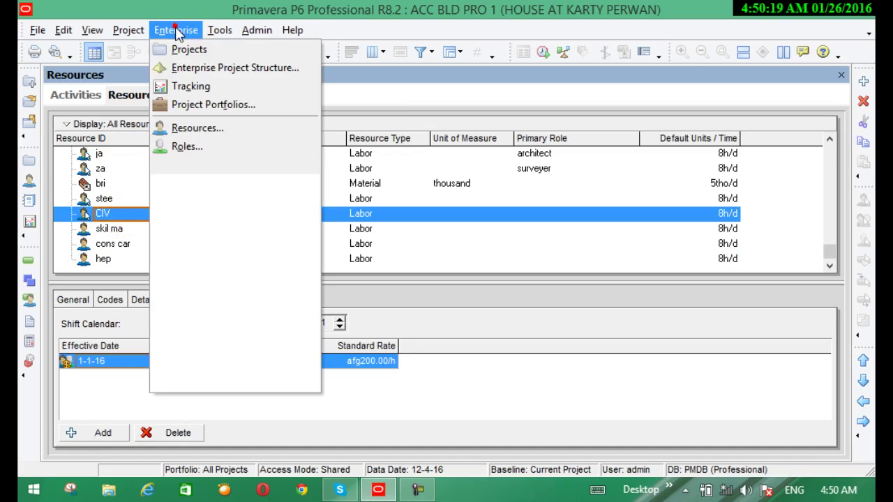
left_click(195, 148)
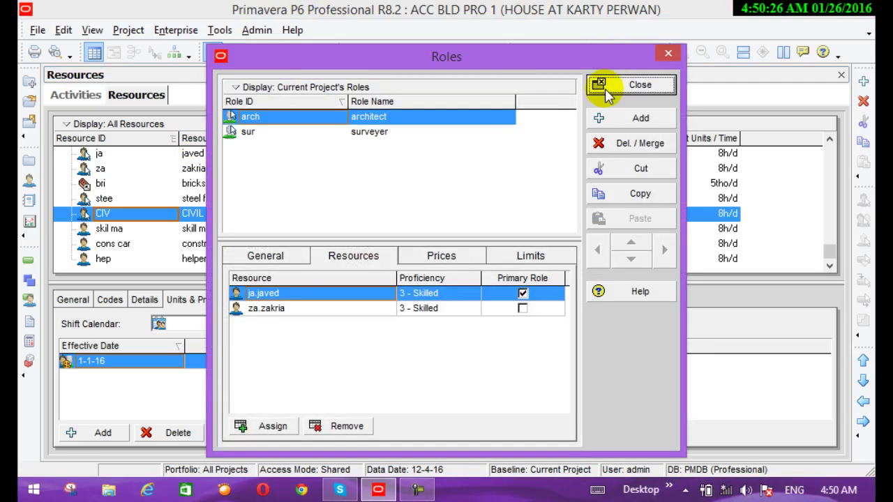
left_click(305, 131)
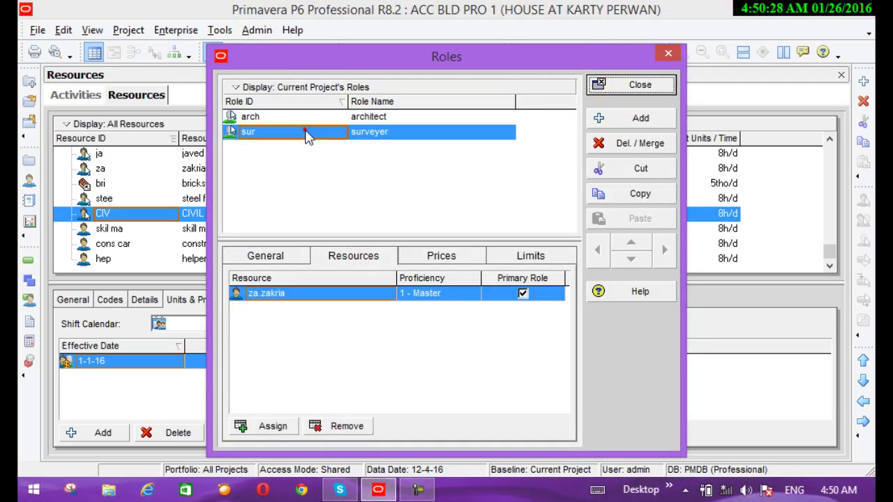
left_click(638, 118)
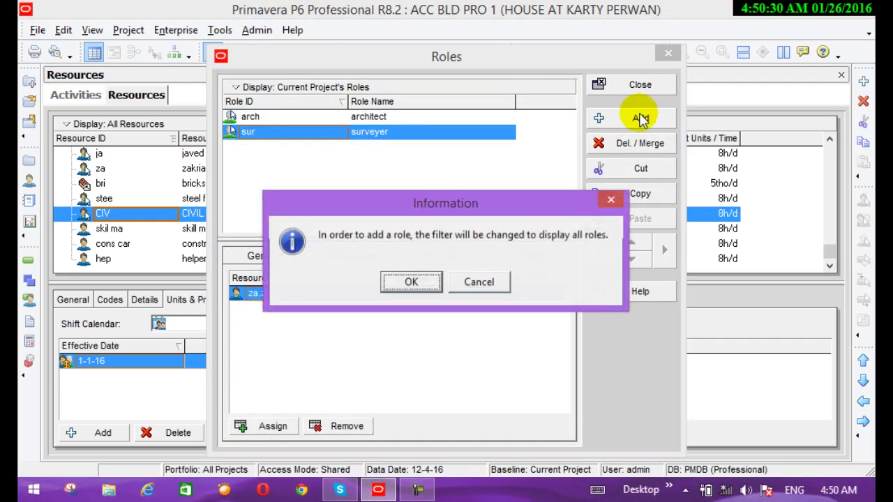
left_click(413, 281)
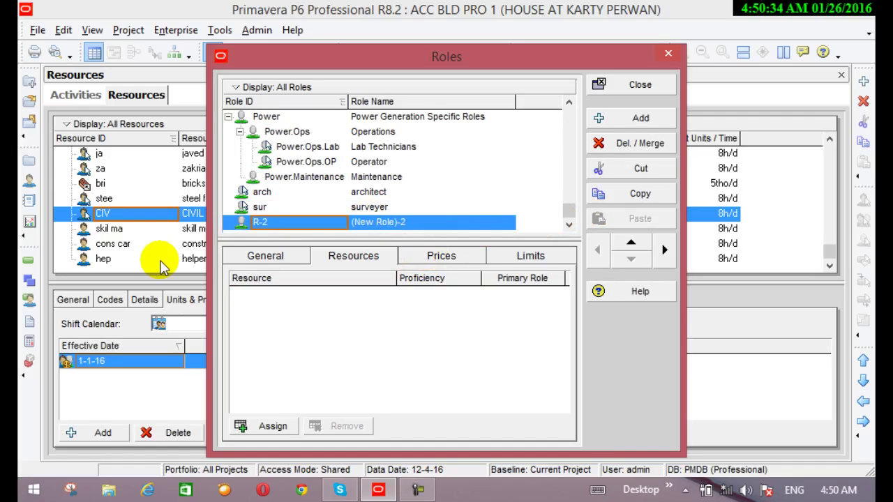
- Give the new role the ID "site" and the name "site engineer"
left_click(283, 222)
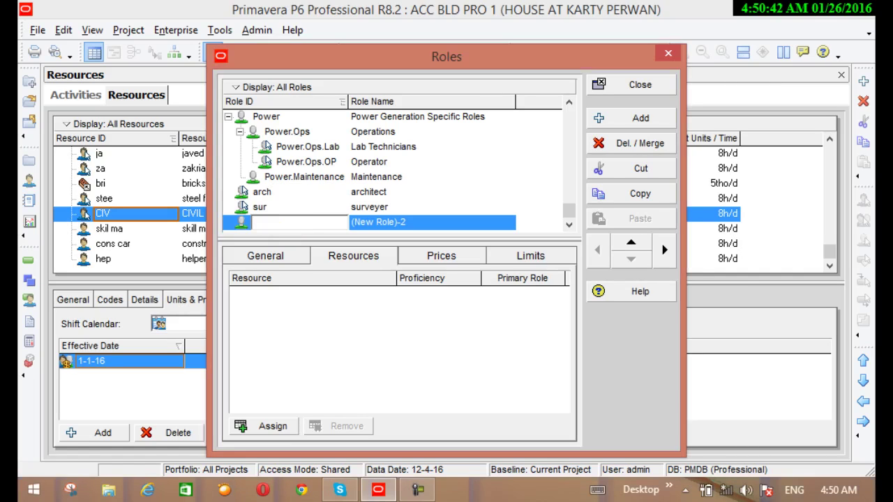
type("site")
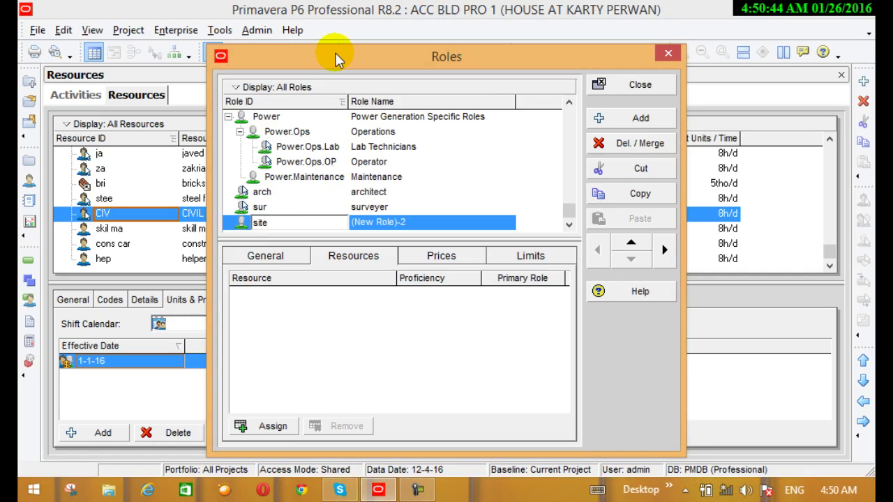
left_click(418, 221)
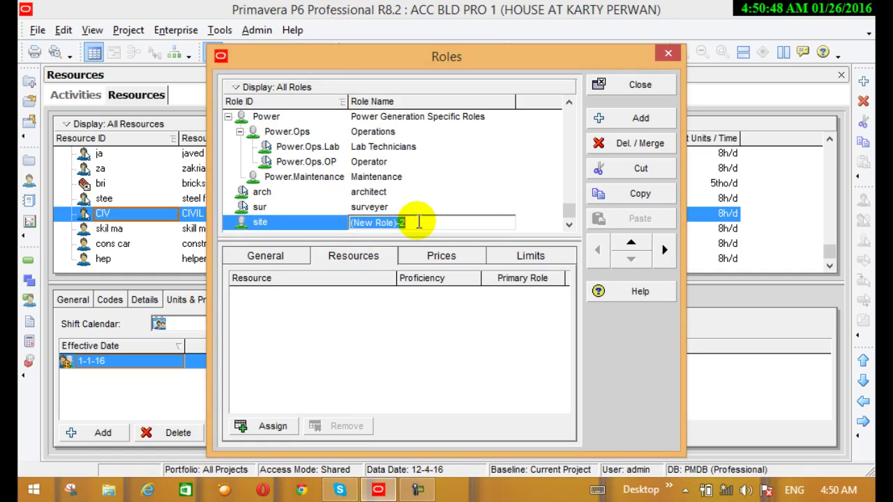
type("site enginee")
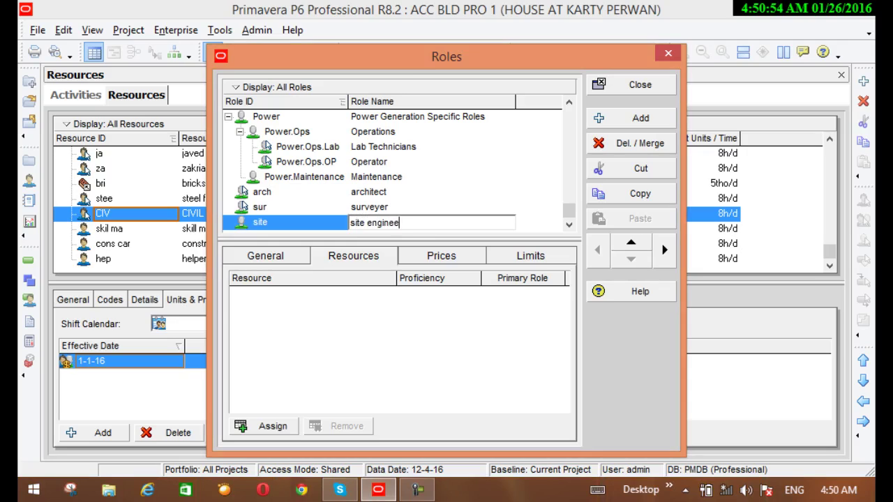
type("r")
key("Return")
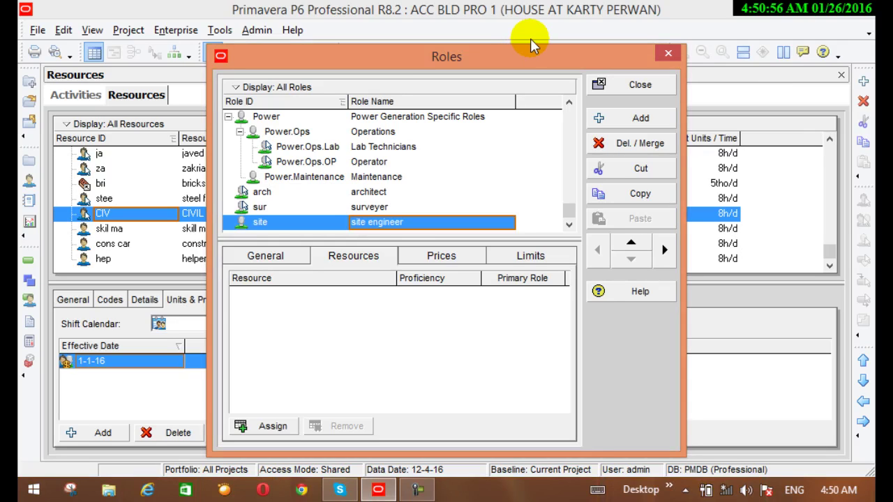
- Assign the CIVIL ENGINEER resource to the site engineer role and close the resource assignment dialog
left_click(286, 426)
left_click(463, 333)
left_click(550, 225)
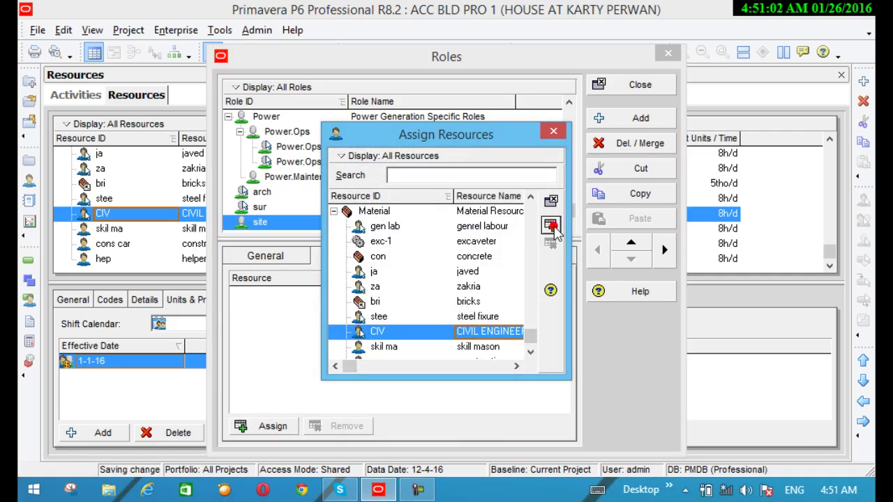
left_click(556, 131)
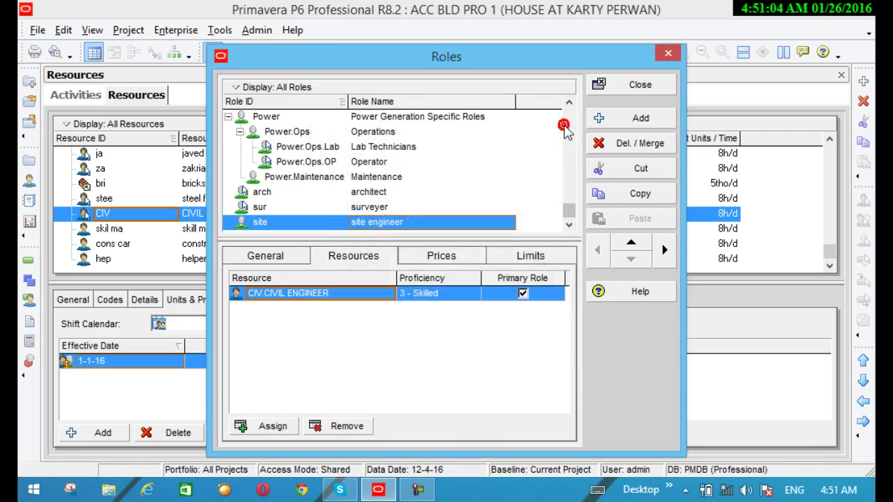
- Set the CIVIL ENGINEER resource's proficiency in the site engineer role to 1 - Master and close the roles dialog
left_click(449, 294)
left_click(454, 295)
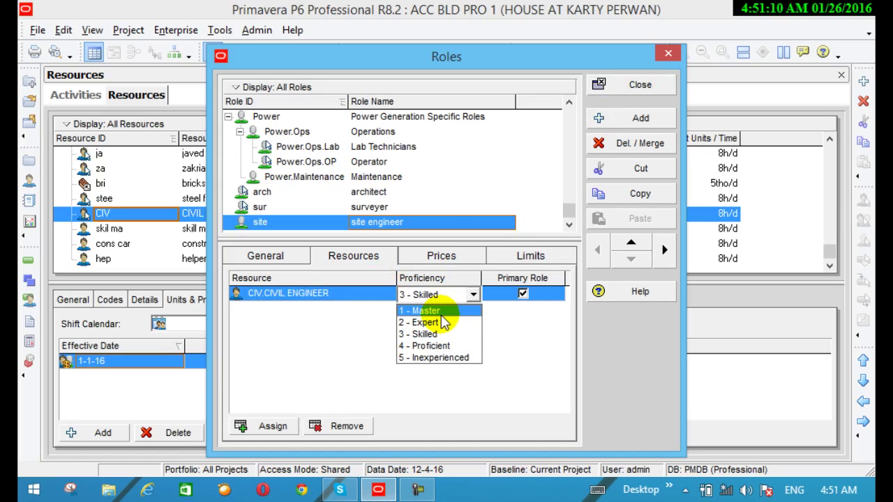
left_click(438, 311)
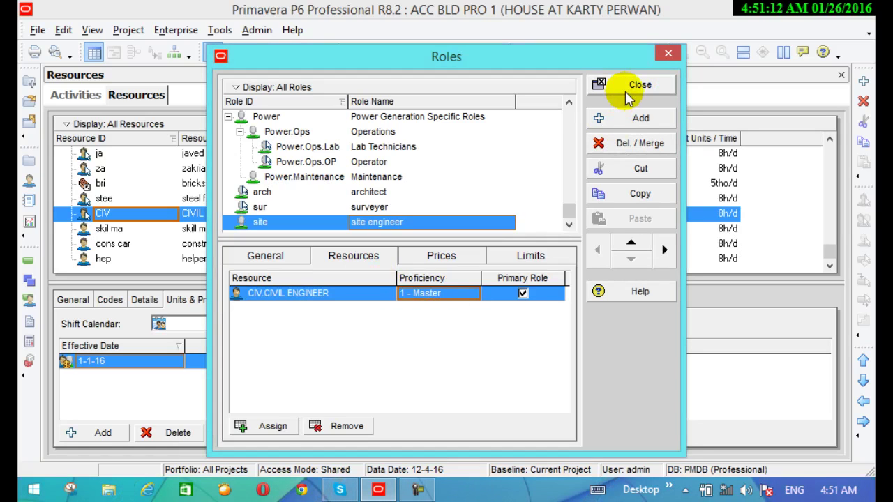
left_click(625, 92)
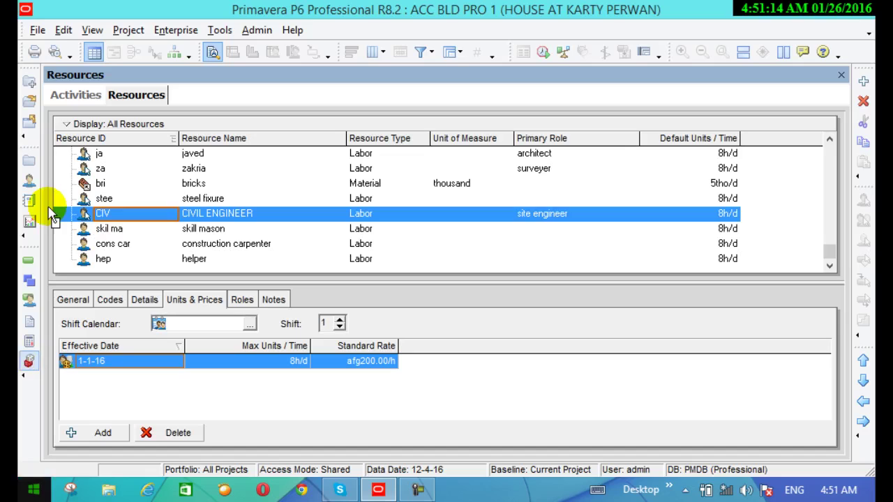
- Open the project's activities at EXCAVATION (A1070) and enlarge the details area showing its resource assignments
left_click(29, 259)
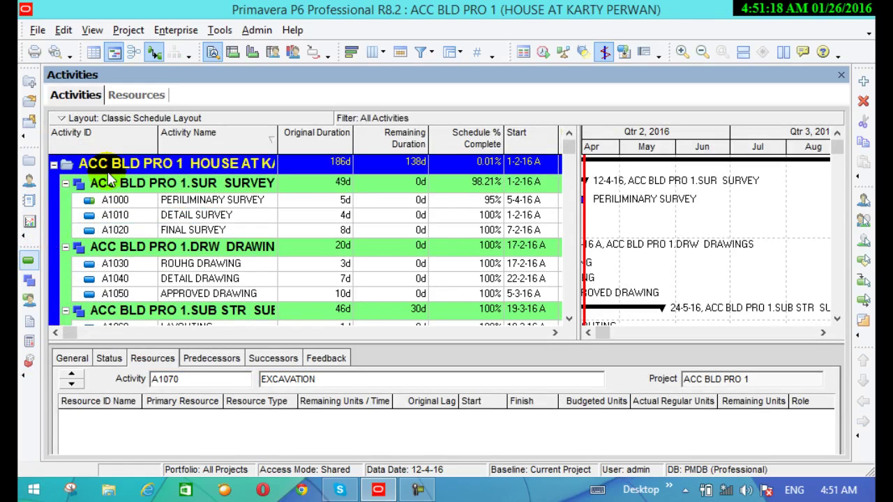
left_click(568, 310)
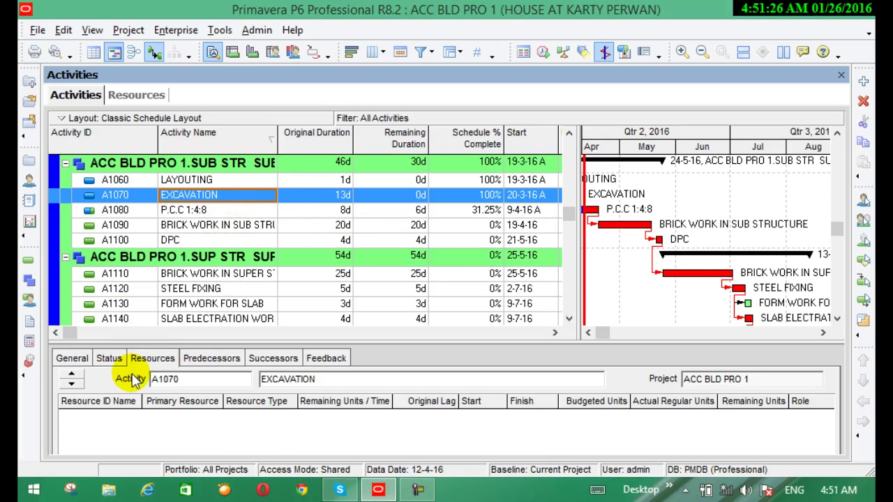
left_click_drag(313, 342, 321, 297)
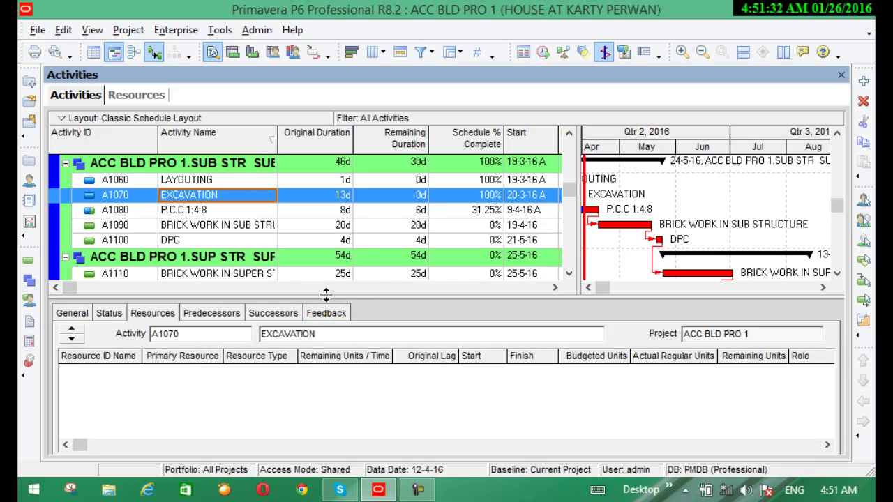
left_click_drag(332, 272, 331, 273)
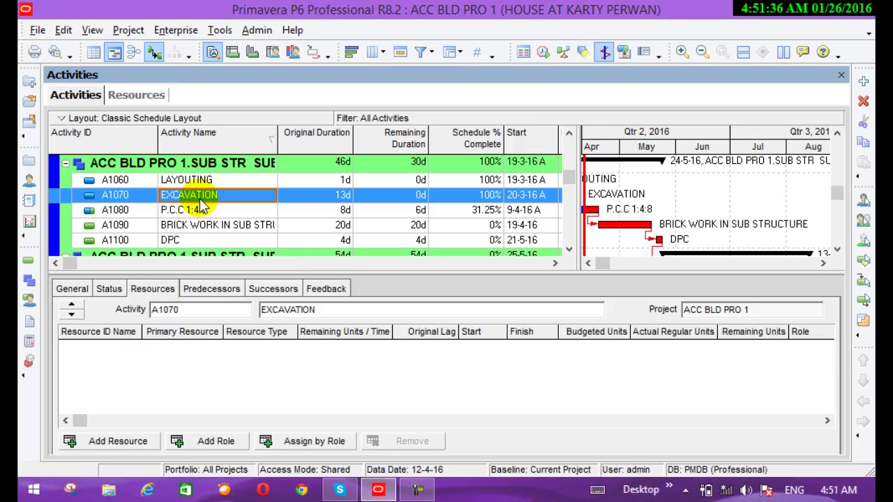
- Assign the genrel labour resource to the EXCAVATION activity and close the resource assignment dialog
left_click(122, 441)
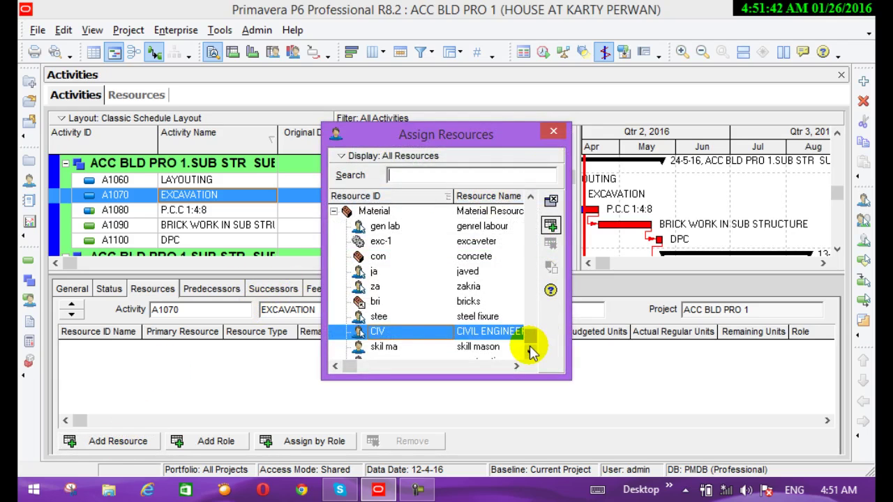
scroll(530, 348, "down", 2)
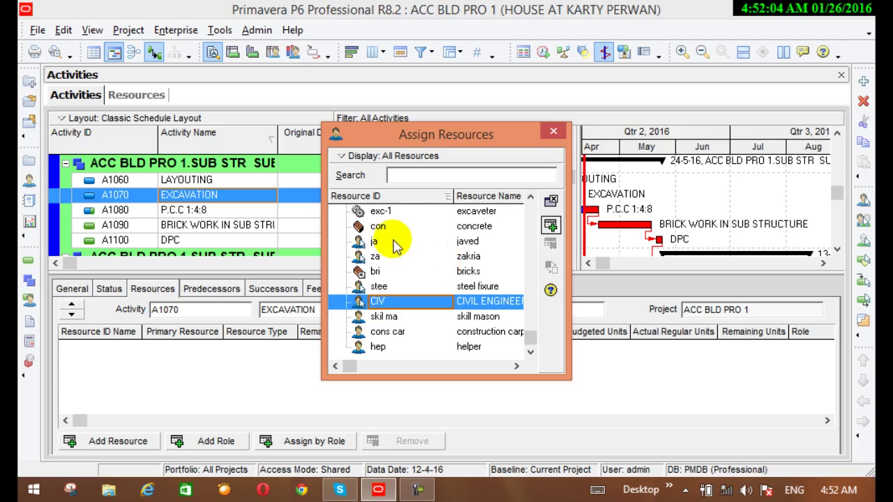
left_click(530, 197)
left_click(530, 197)
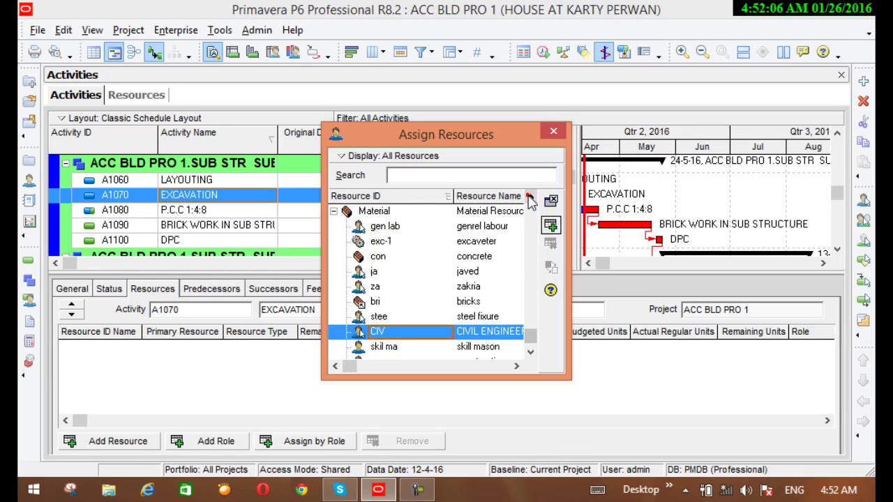
left_click(378, 227)
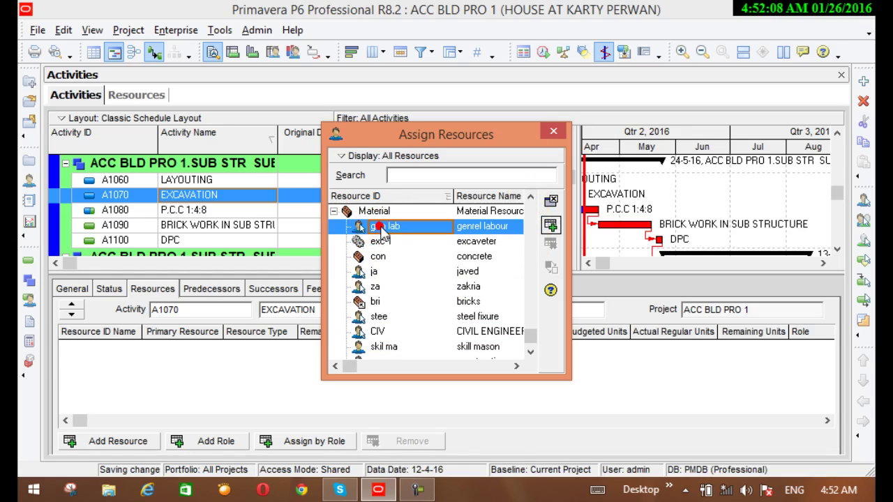
double_click(380, 227)
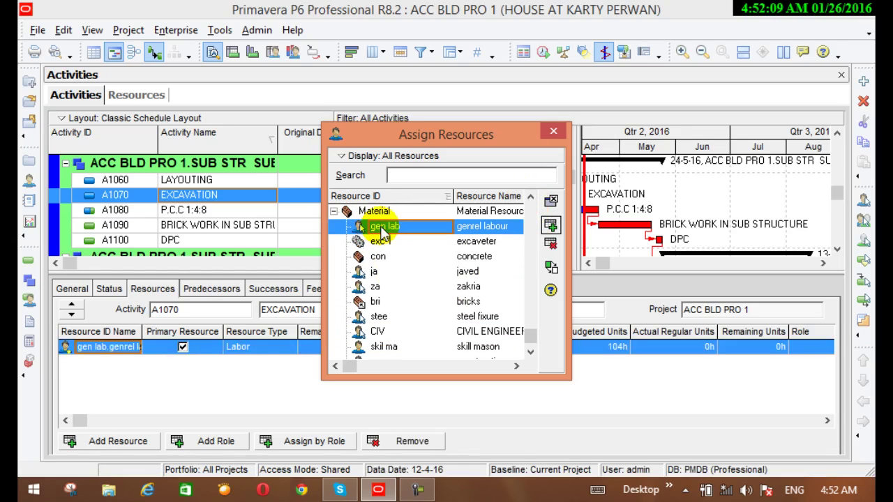
left_click(548, 133)
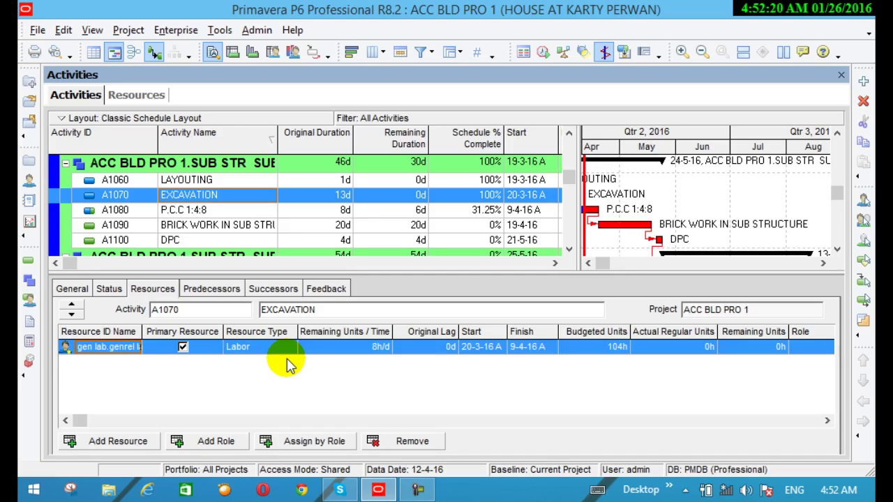
- Set the remaining units per time of the general labour assignment on EXCAVATION to 64h/d
left_click(376, 352)
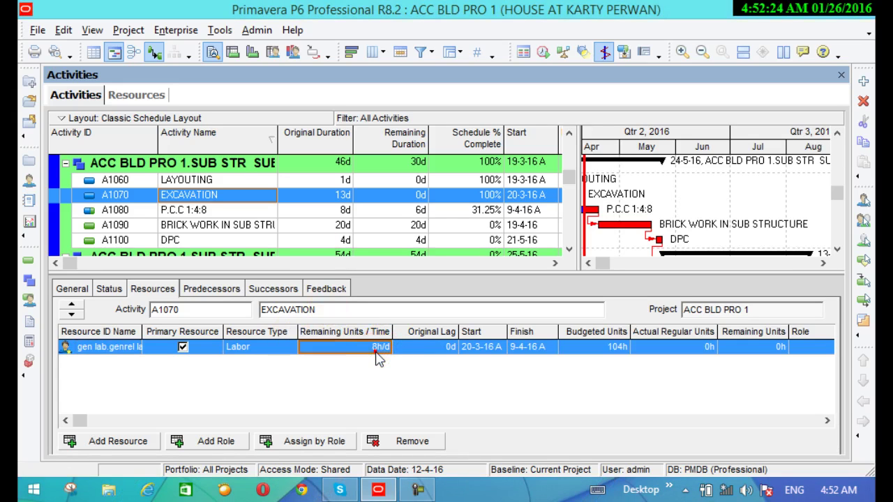
left_click(377, 354)
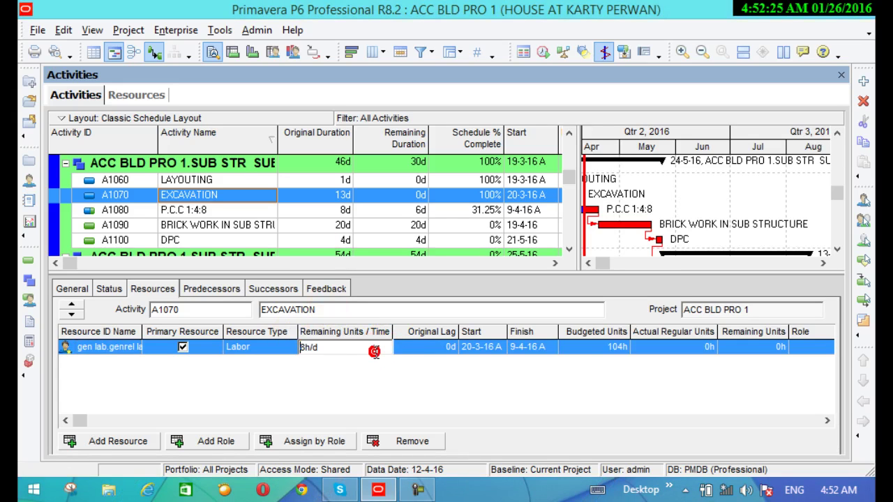
left_click(304, 341)
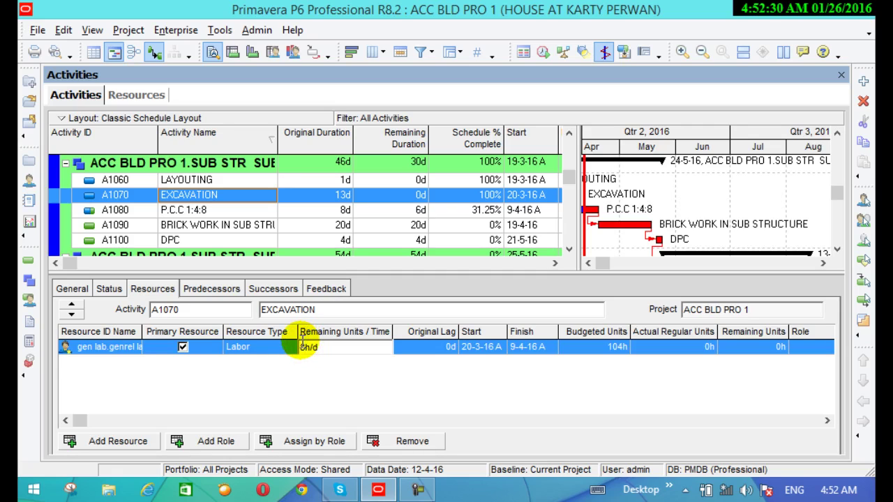
key("BackSpace")
type("64")
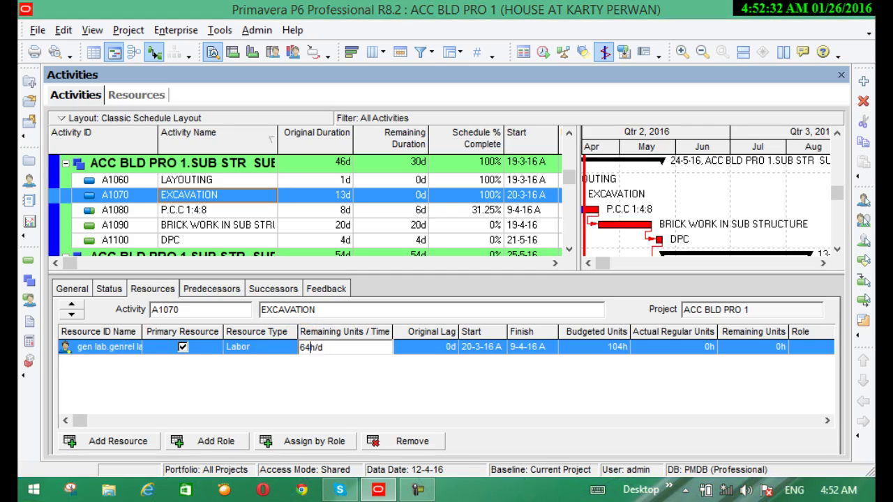
left_click(302, 346)
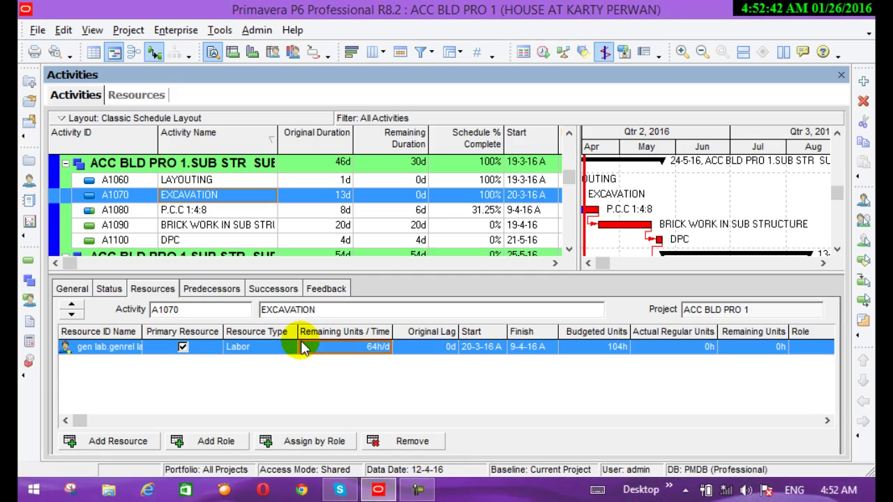
- Display the status details of the EXCAVATION activity
left_click(605, 347)
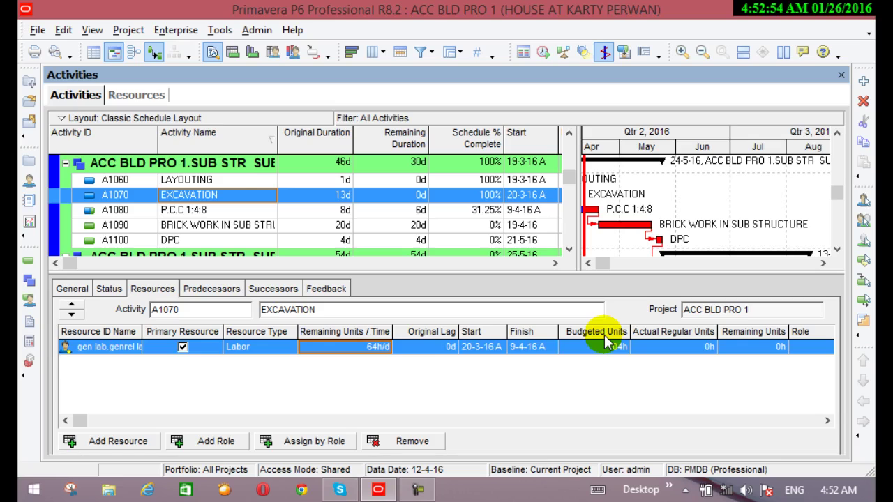
left_click(102, 290)
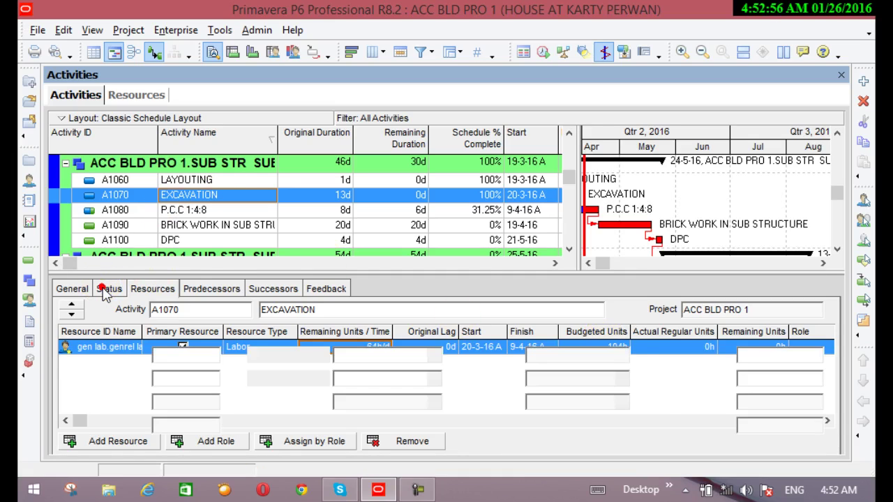
left_click(175, 355)
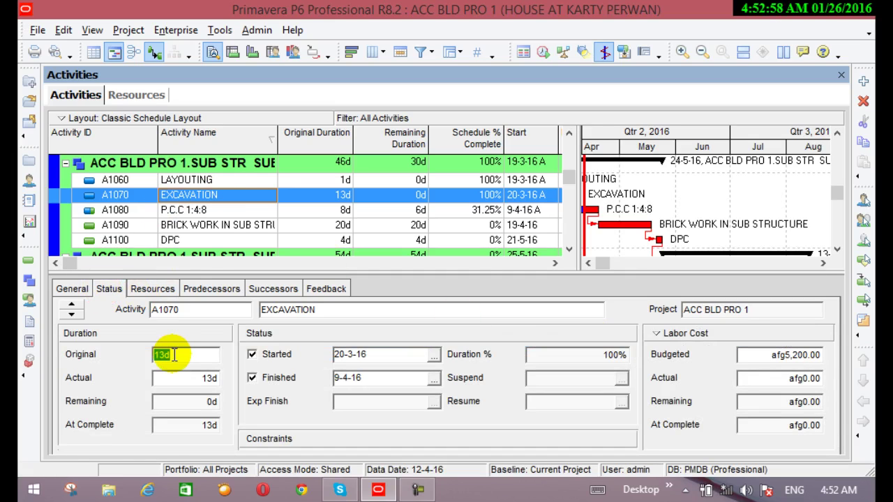
key("BackSpace")
left_click(162, 352)
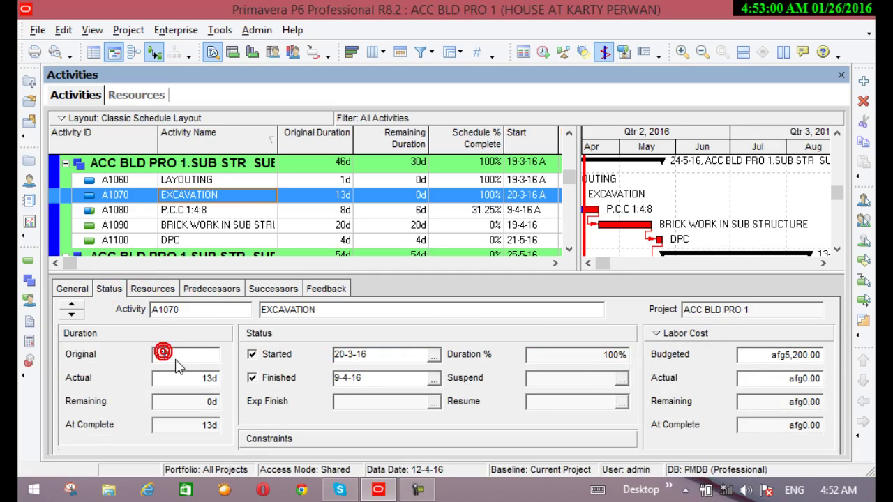
left_click(162, 350)
key("ctrl+z")
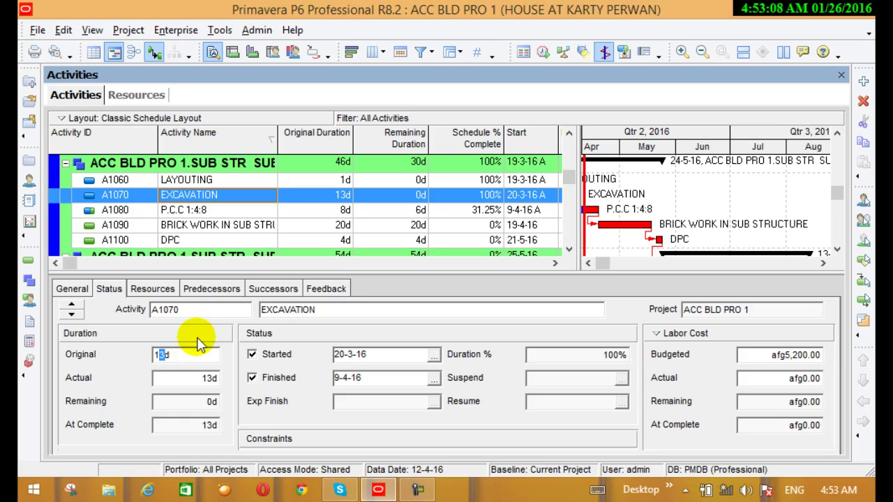
- Set the actual duration of the EXCAVATION activity to 15d
left_click(210, 377)
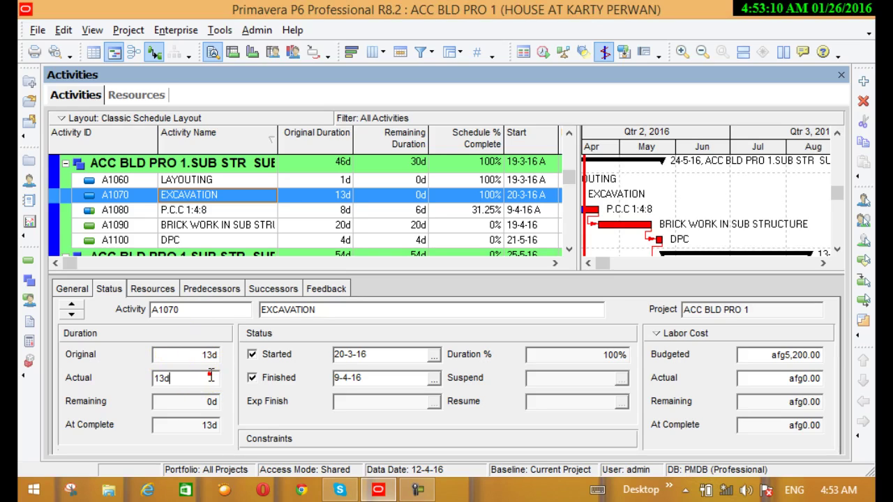
double_click(211, 376)
left_click(163, 377)
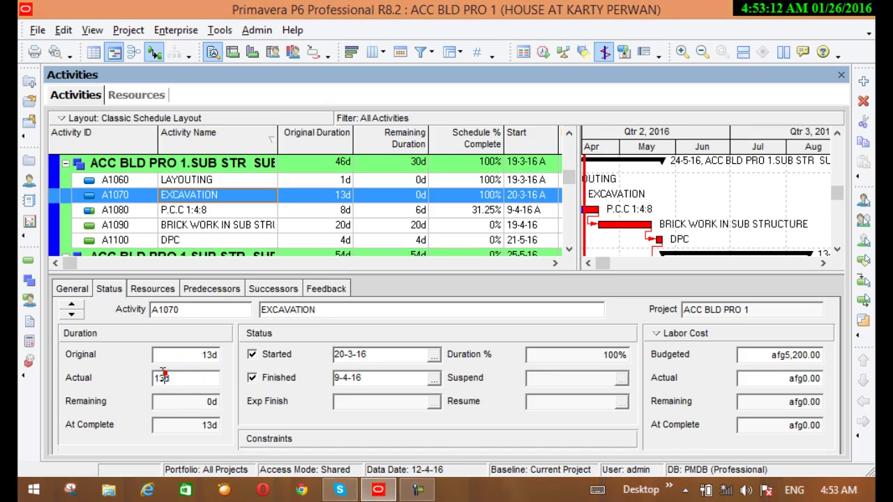
double_click(155, 379)
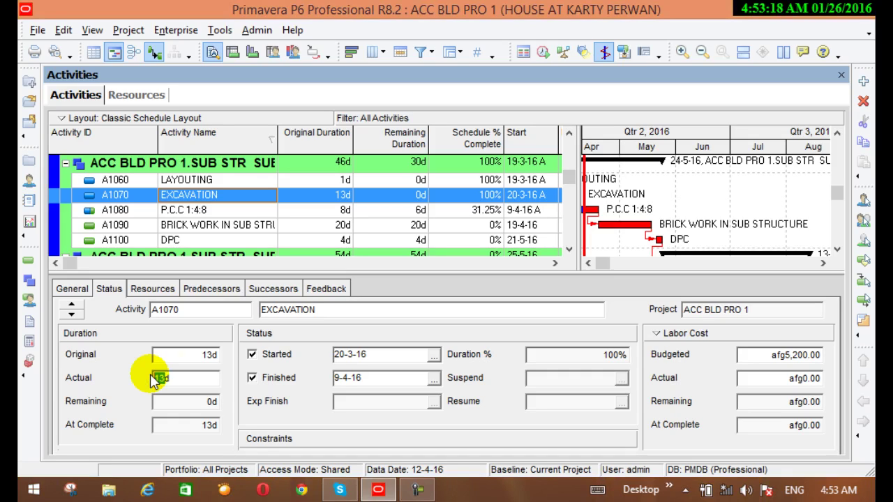
type("15")
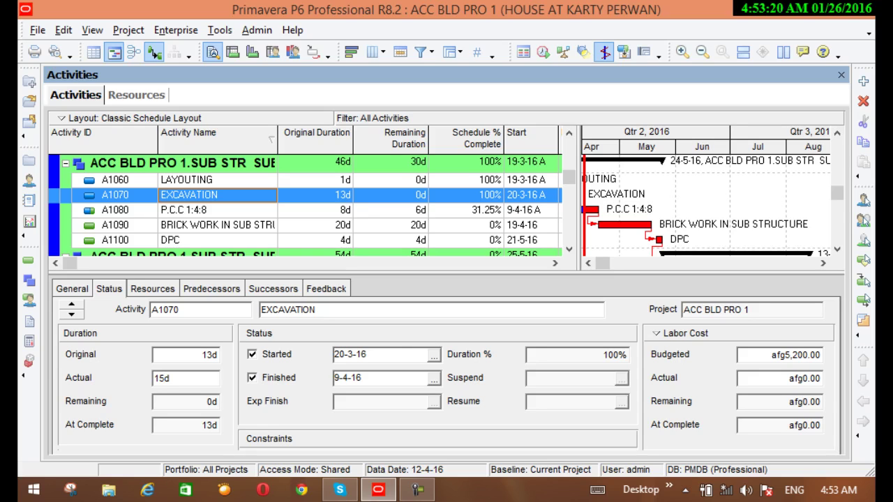
key("Return")
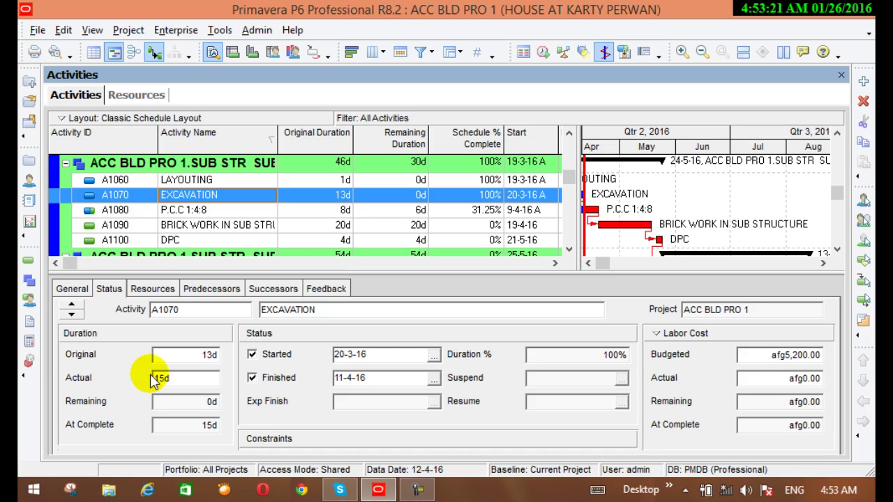
- Return to EXCAVATION's resource assignments and set the general labour's actual regular units to 120h
left_click(153, 289)
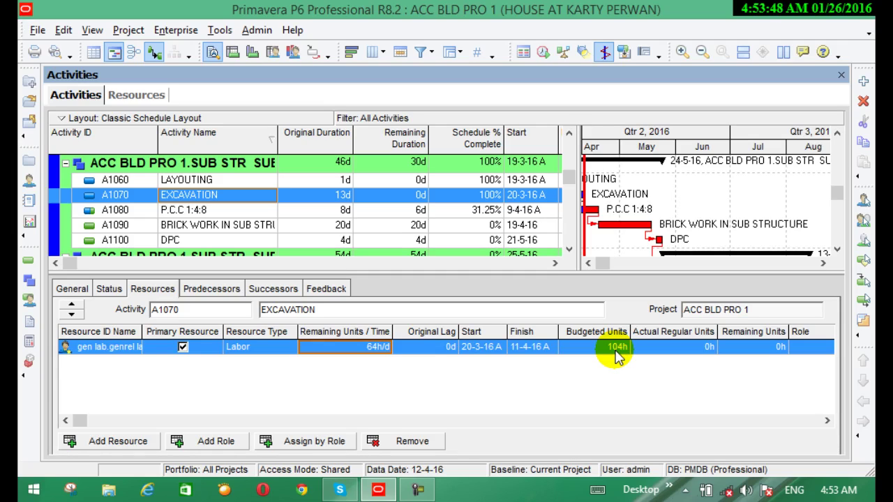
left_click(604, 332)
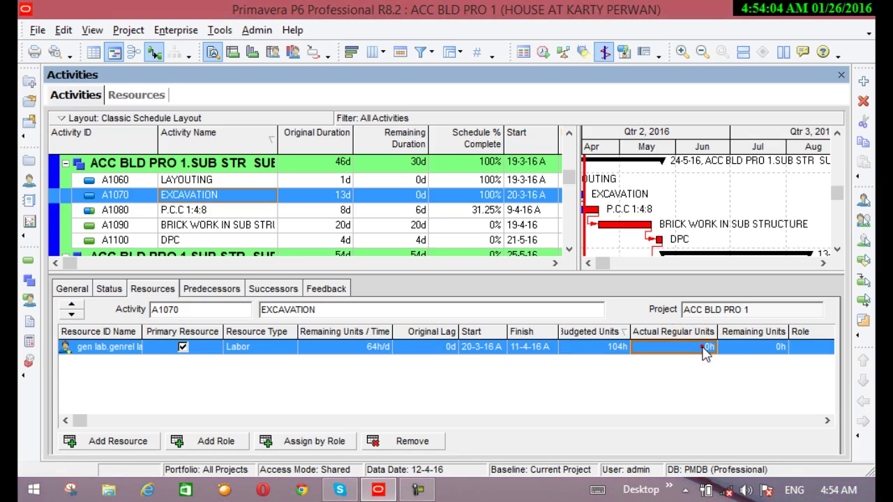
left_click(701, 346)
left_click(636, 346)
key("BackSpace")
type("120")
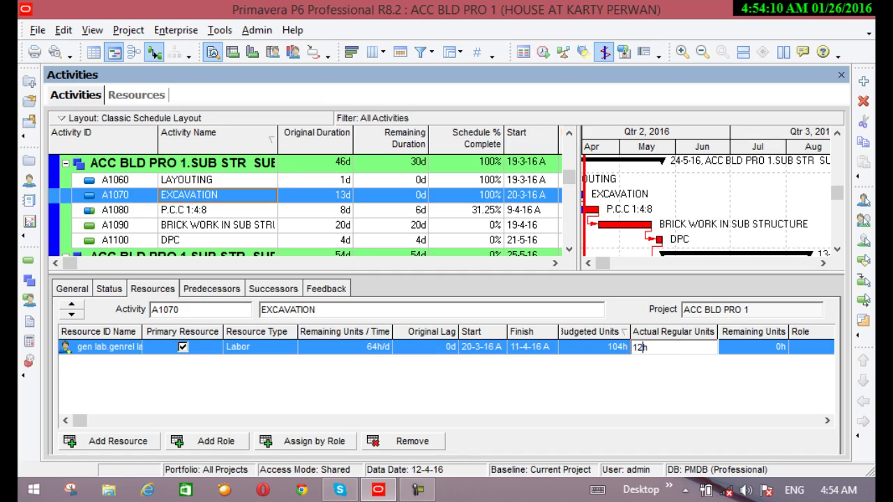
left_click(645, 357)
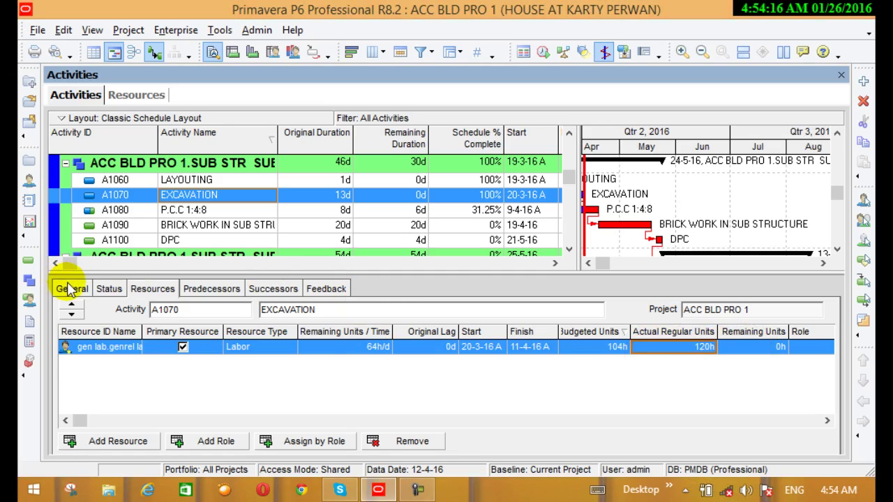
- Examine EXCAVATION's budgeted, actual, remaining and at-complete labor cost and the other cost display options in its status details
left_click(107, 290)
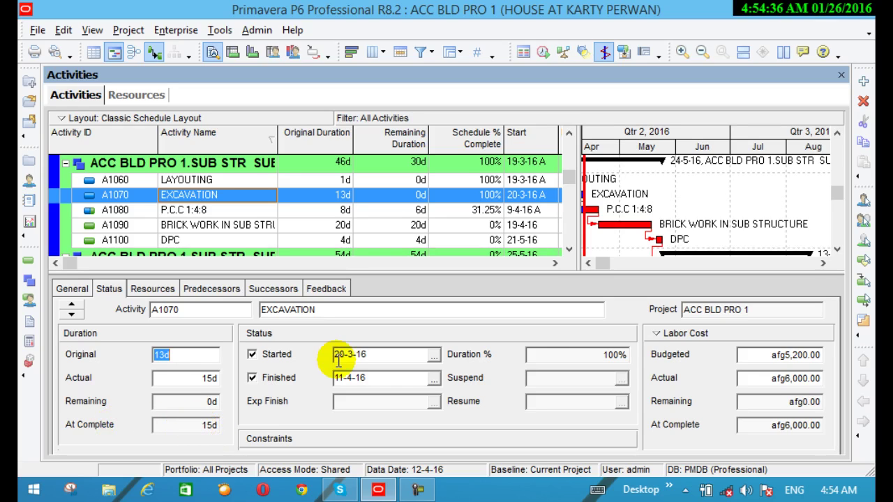
left_click(695, 334)
double_click(695, 334)
double_click(695, 334)
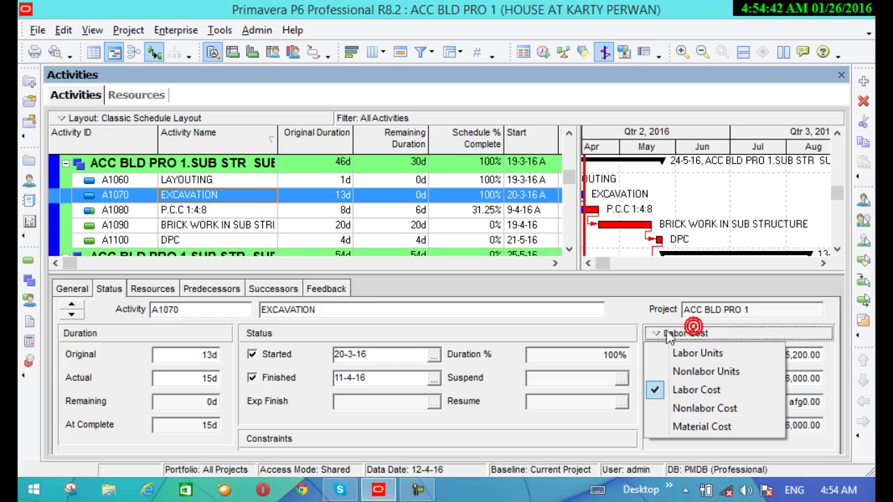
left_click(616, 330)
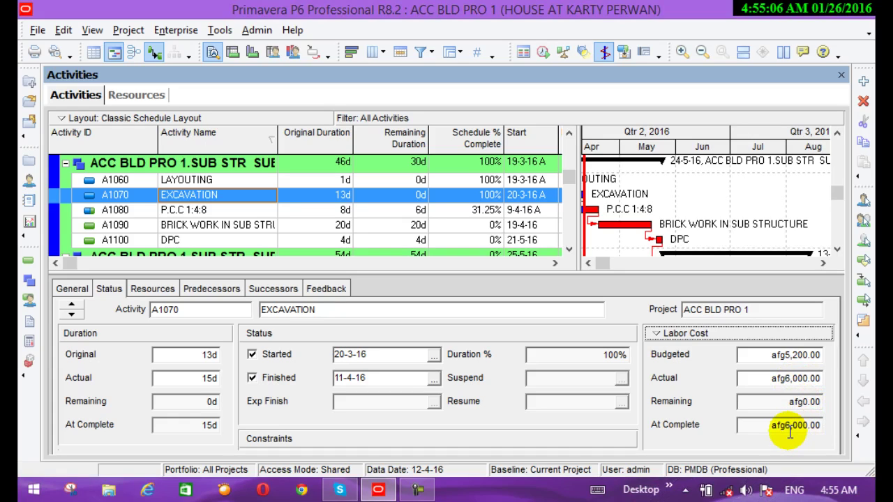
- Review EXCAVATION's labor units, nonlabor units, nonlabor cost and material cost in its status details
left_click(724, 335)
left_click(706, 352)
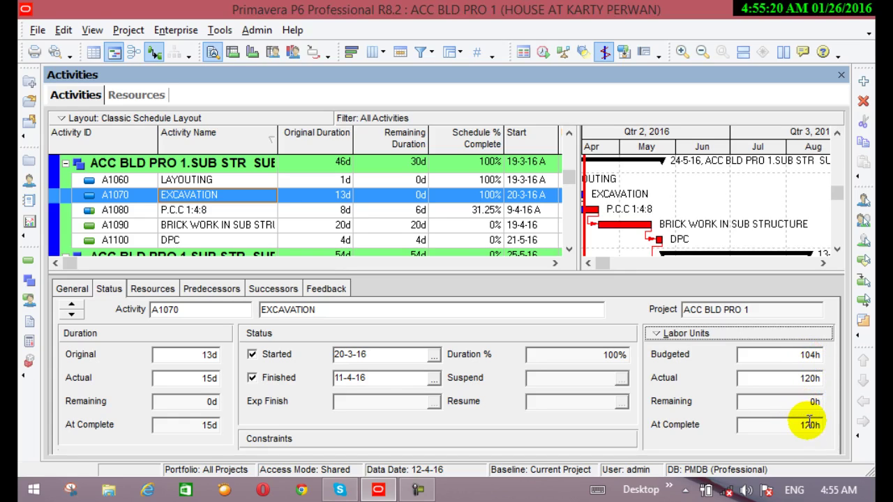
left_click(761, 334)
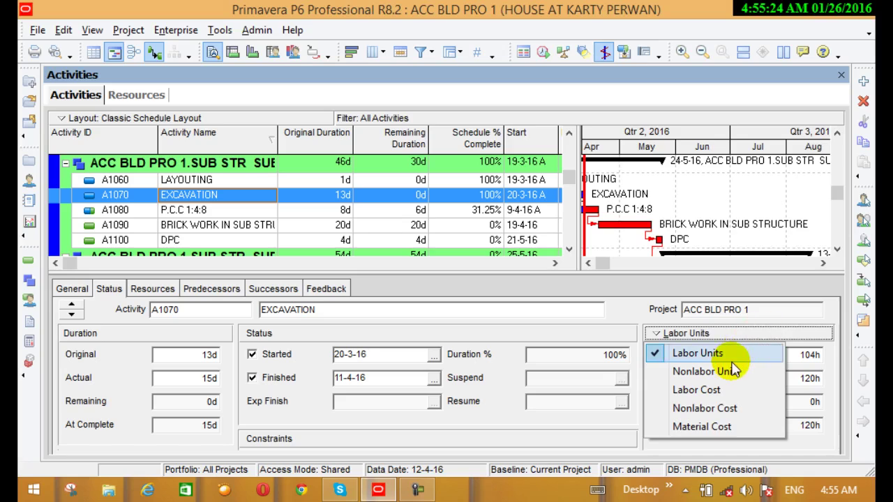
left_click(729, 371)
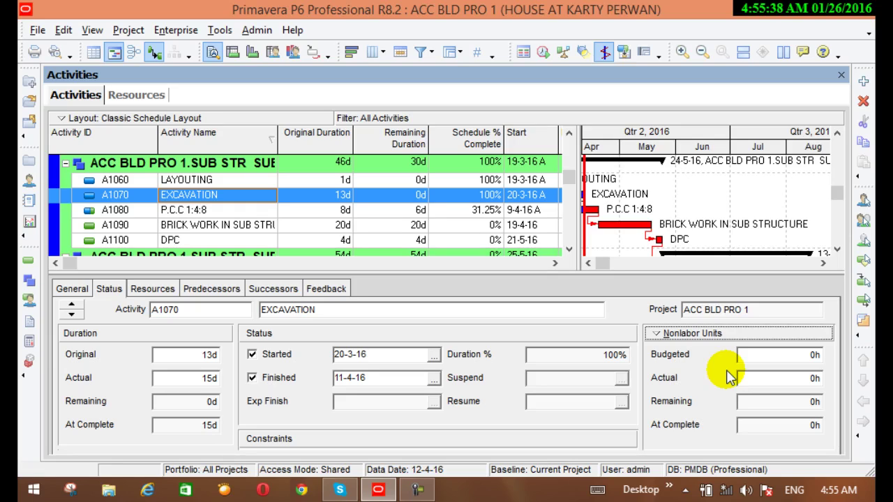
left_click(692, 334)
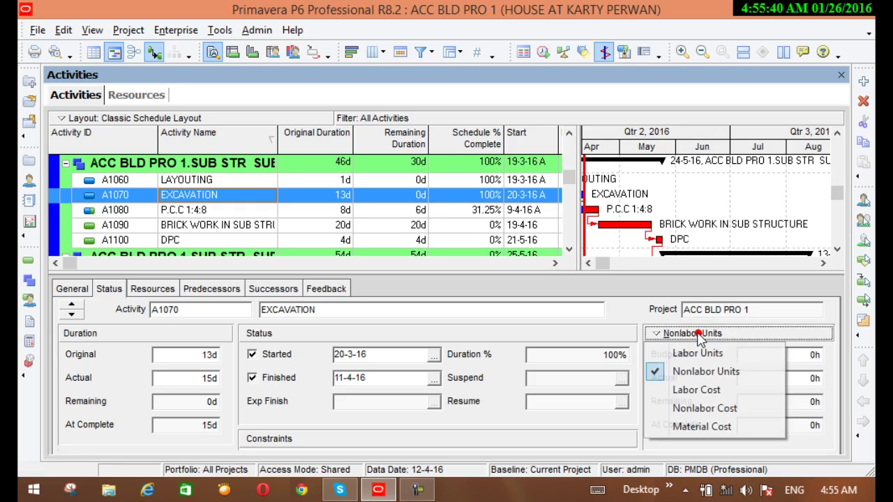
left_click(703, 410)
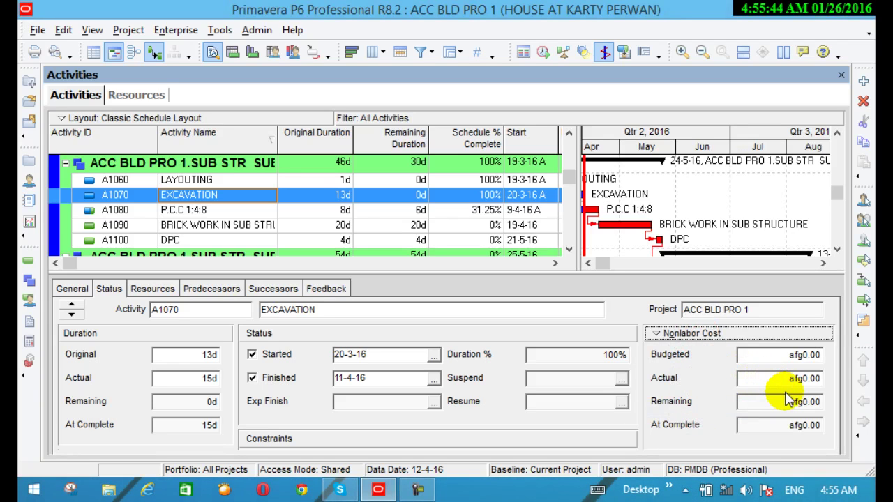
left_click(724, 333)
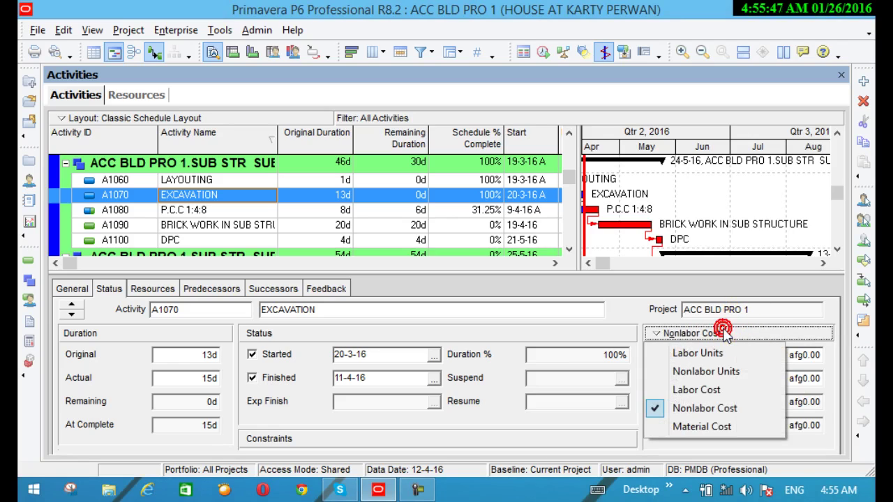
left_click(703, 427)
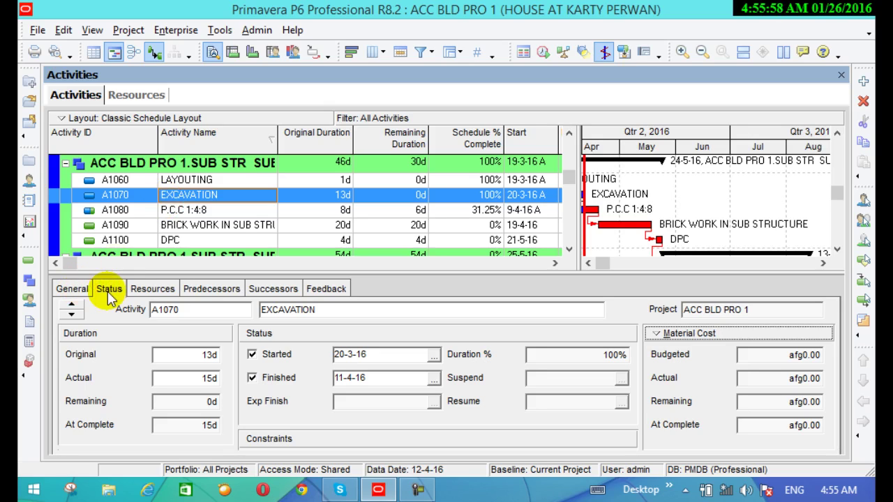
- Assign the concrete material resource (con) to the P.C.C 1:4:8 activity
left_click(60, 290)
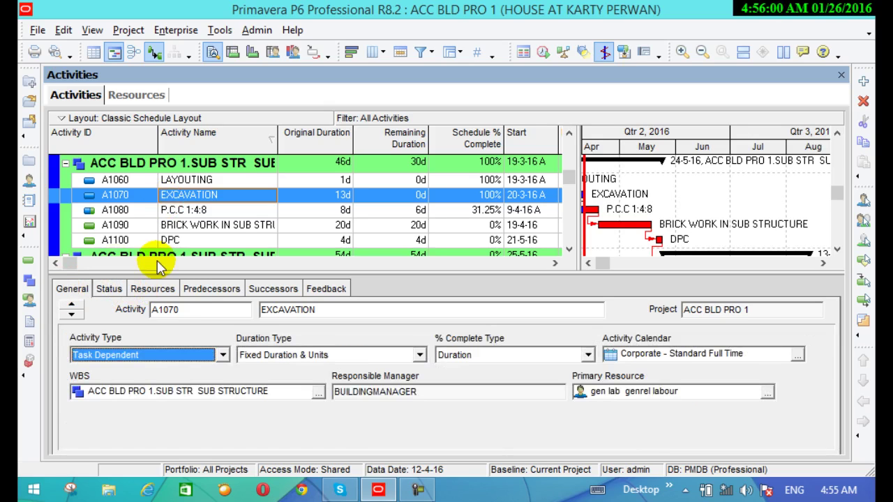
left_click(182, 211)
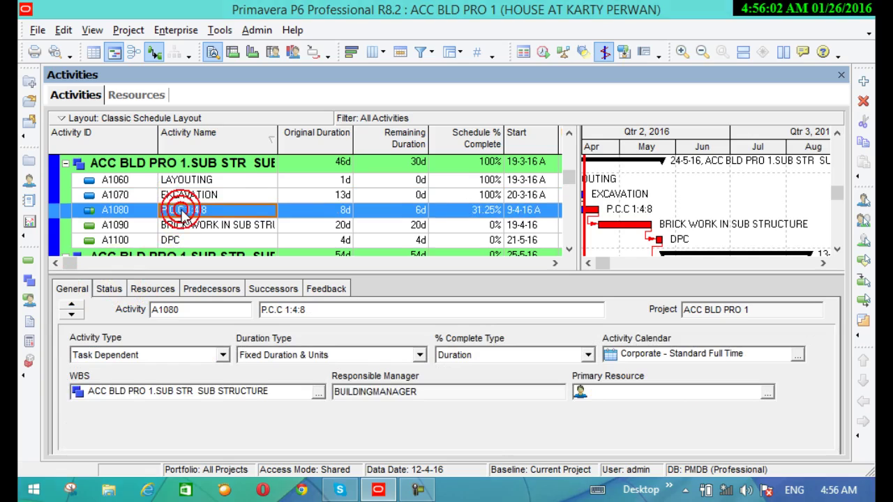
left_click(155, 293)
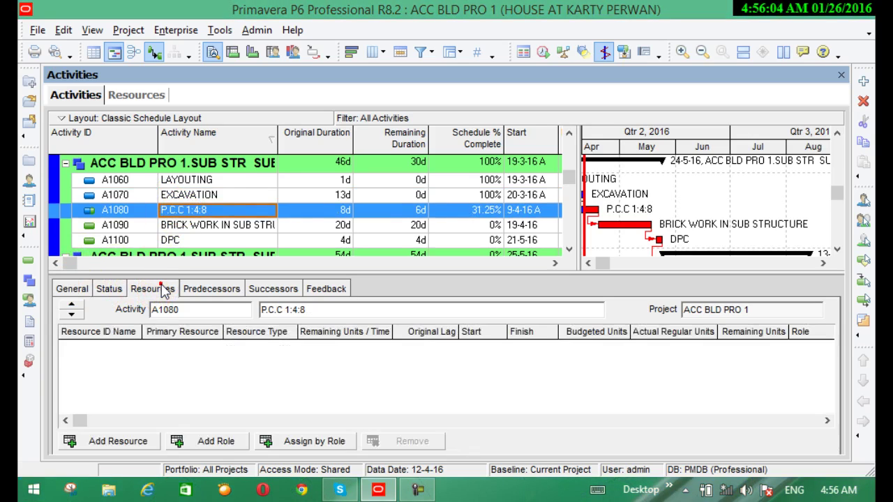
left_click(127, 443)
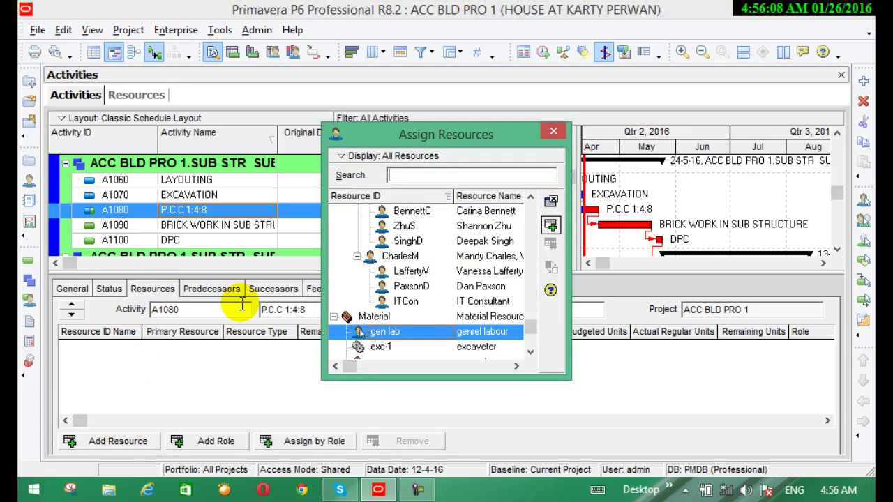
left_click(530, 352)
left_click(530, 352)
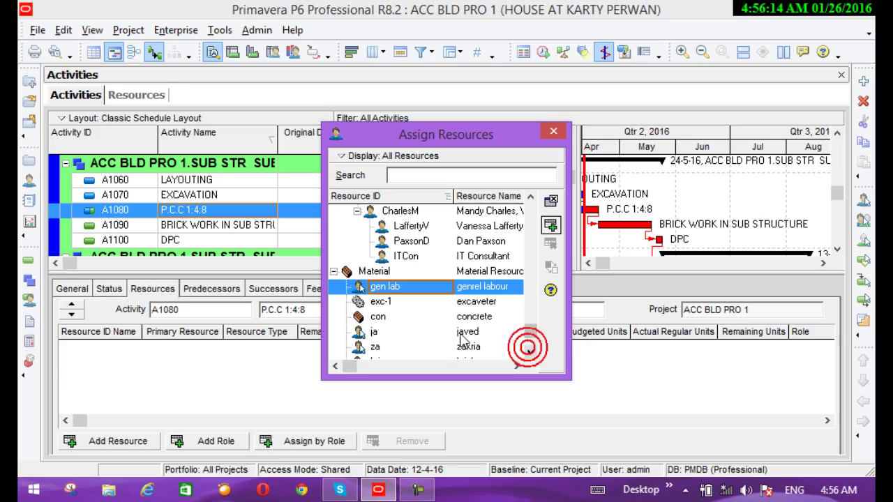
left_click(399, 325)
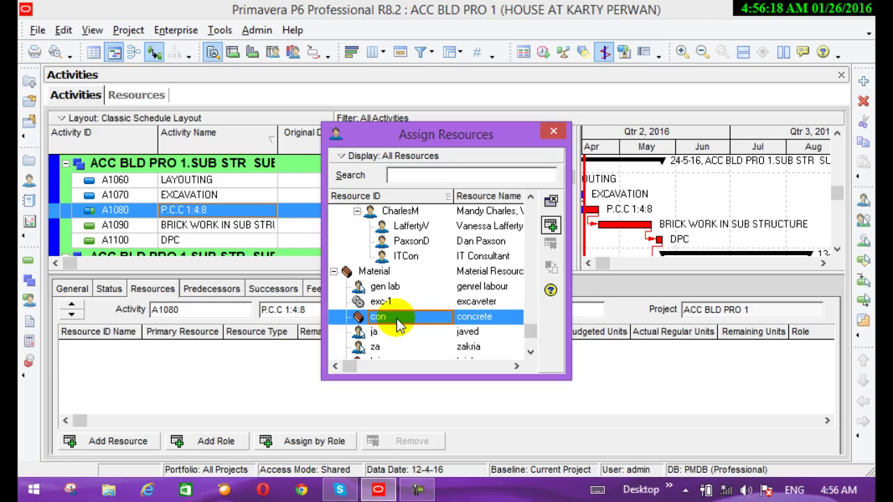
left_click(550, 226)
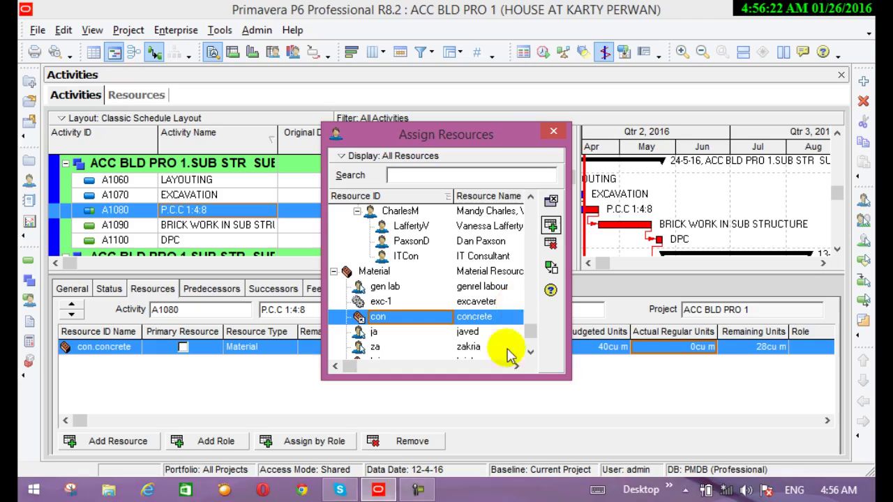
- Assign the general labour resource (gen lab) to P.C.C 1:4:8 as well and finish assigning resources
left_click(407, 288)
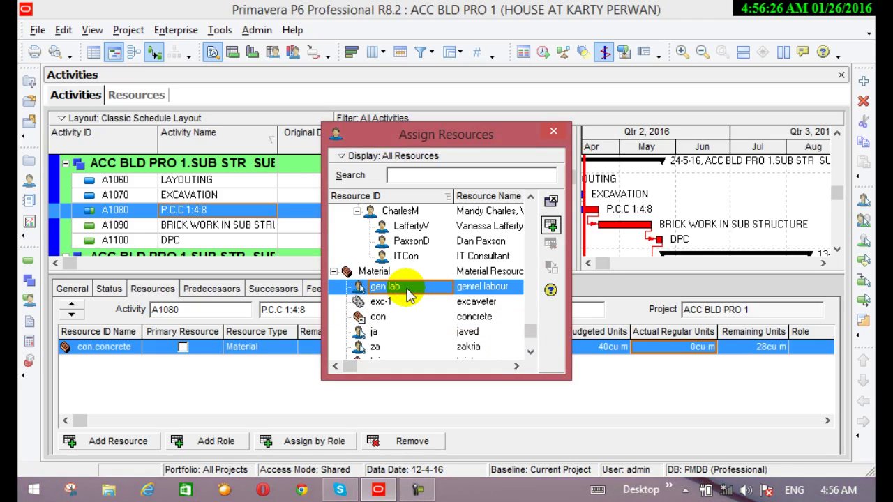
left_click(406, 288)
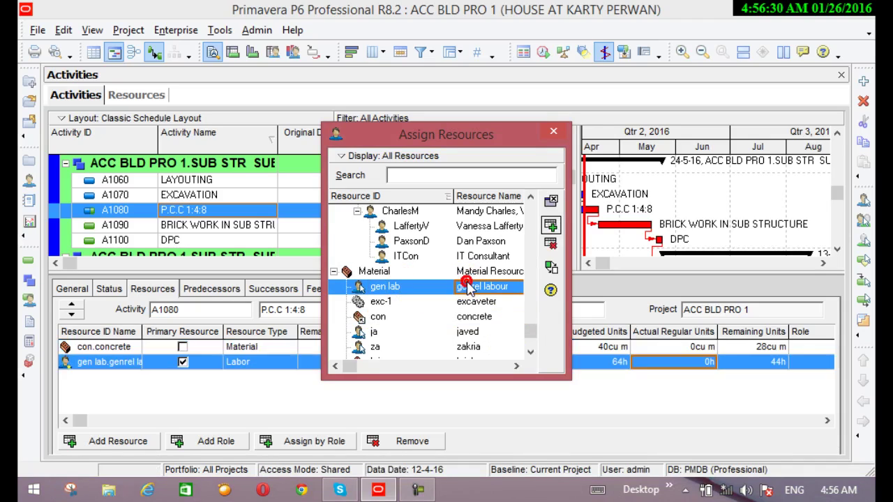
left_click(553, 131)
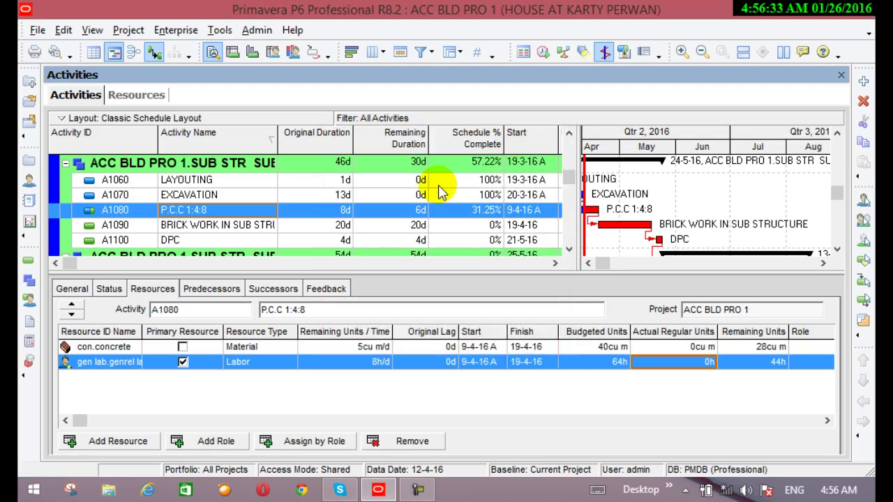
- Set the general labour's remaining units per time on P.C.C 1:4:8 to 32h/d
left_click(379, 362)
left_click(377, 363)
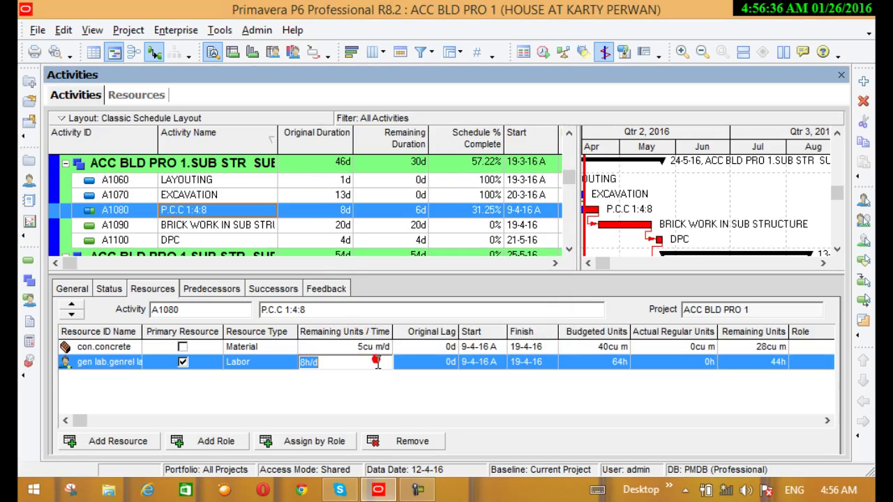
left_click(307, 358)
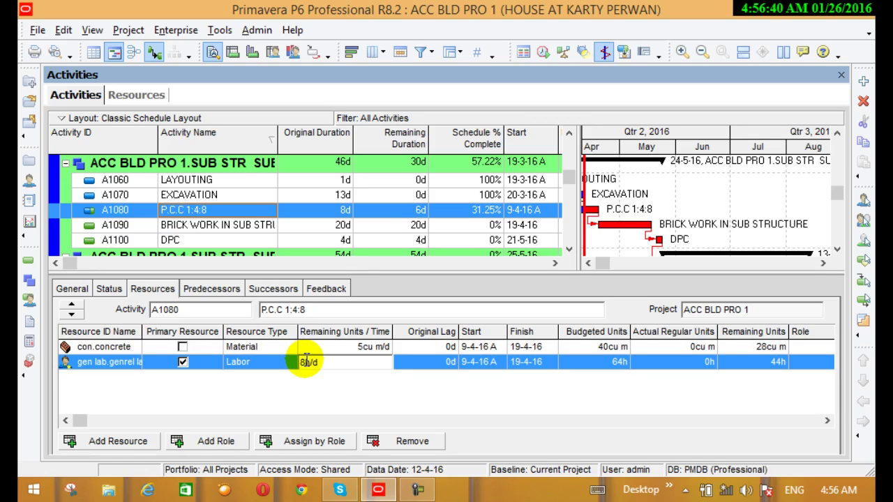
key("BackSpace")
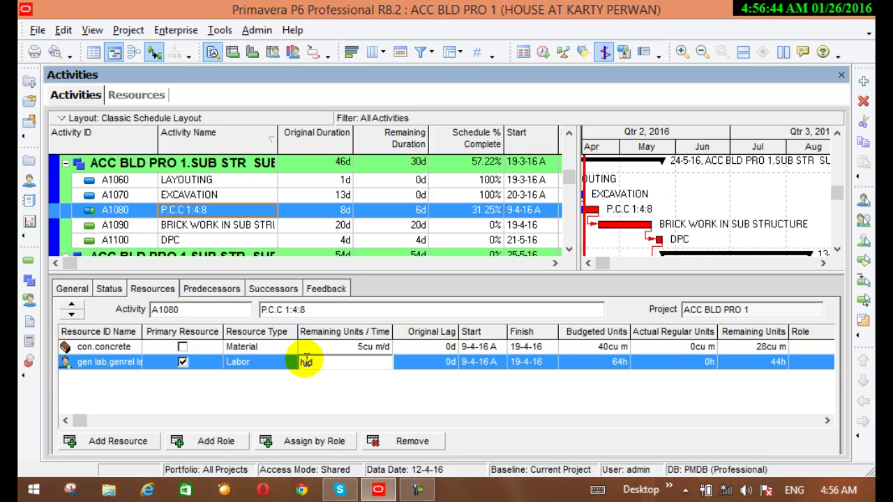
type("32")
left_click(299, 361)
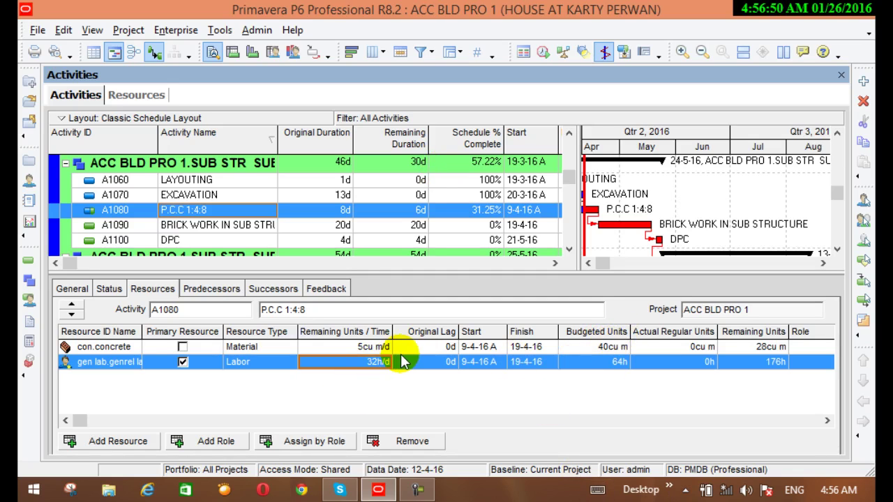
- Set the concrete's remaining units per time on P.C.C 1:4:8 to 20cu m/d
left_click(363, 346)
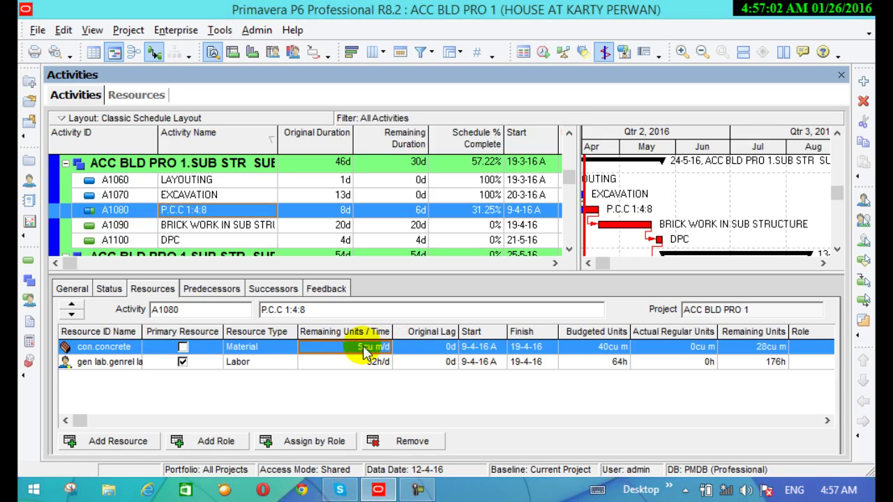
left_click(363, 351)
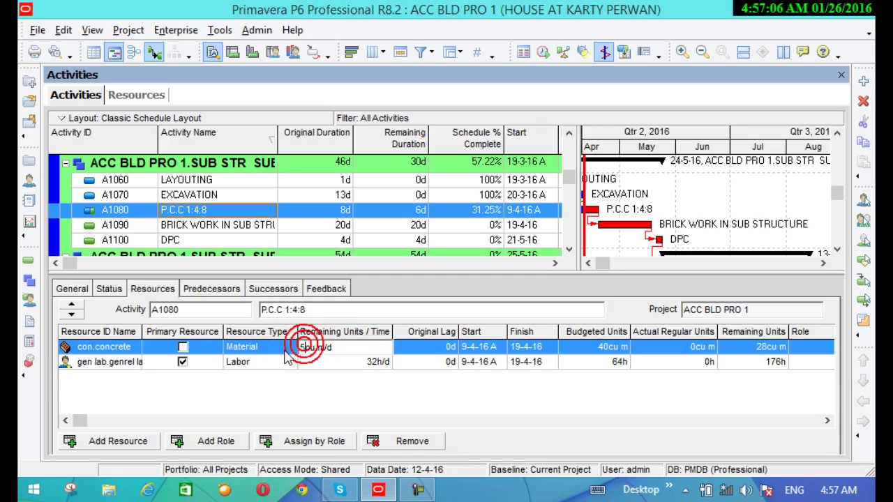
key("BackSpace")
type("20")
key("Return")
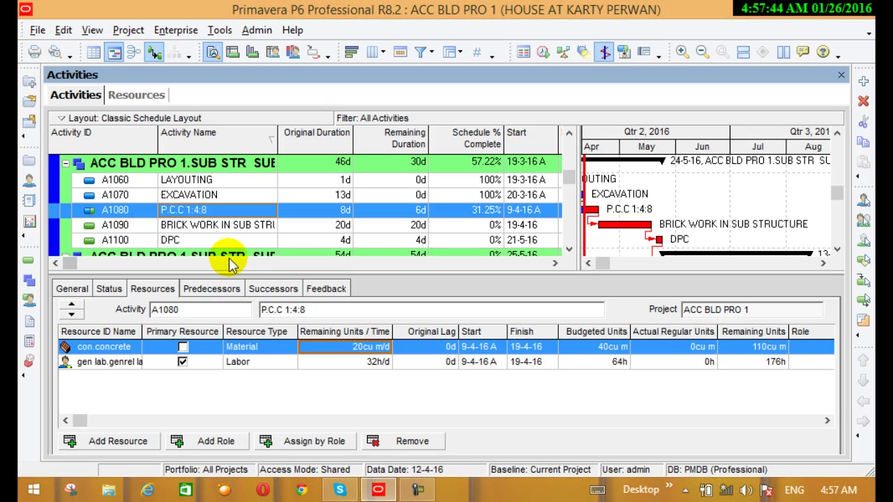
- Display the status details of P.C.C 1:4:8 and open its actual duration for editing
left_click(103, 288)
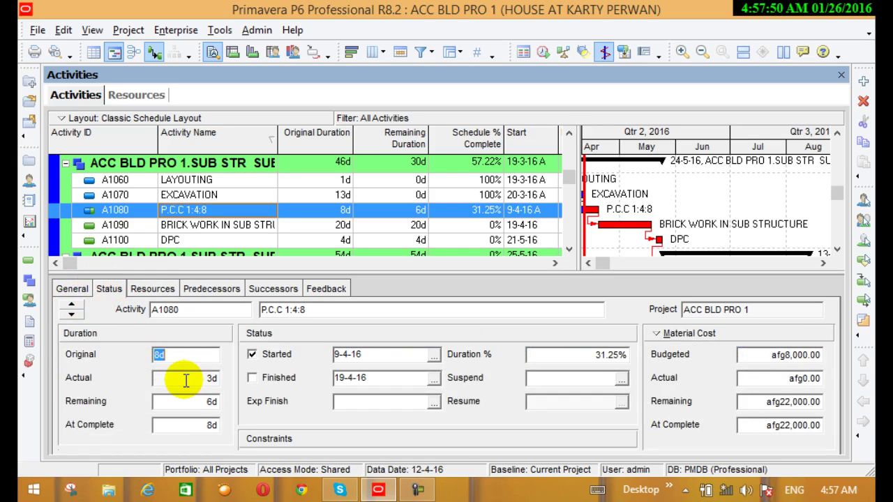
left_click(211, 371)
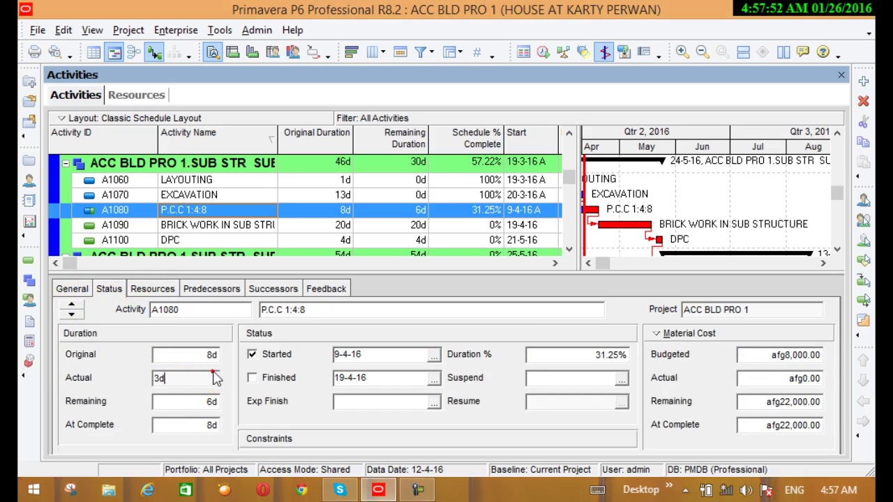
left_click(155, 377)
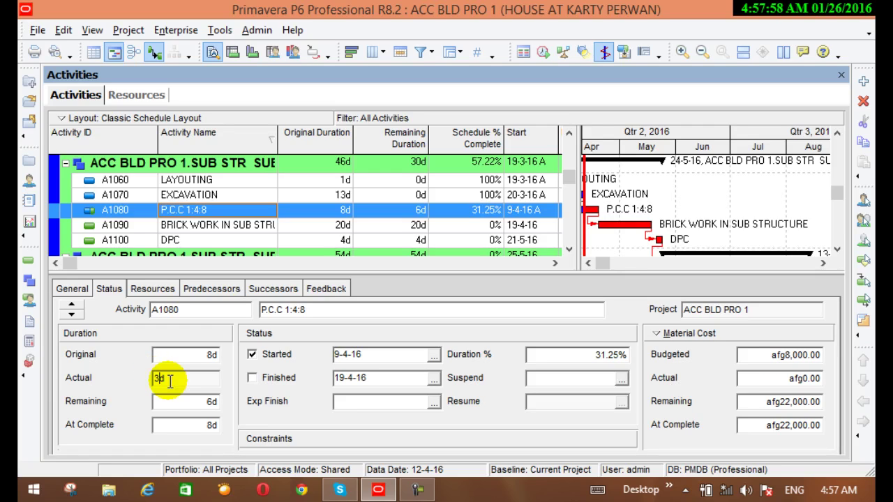
left_click_drag(158, 378, 141, 386)
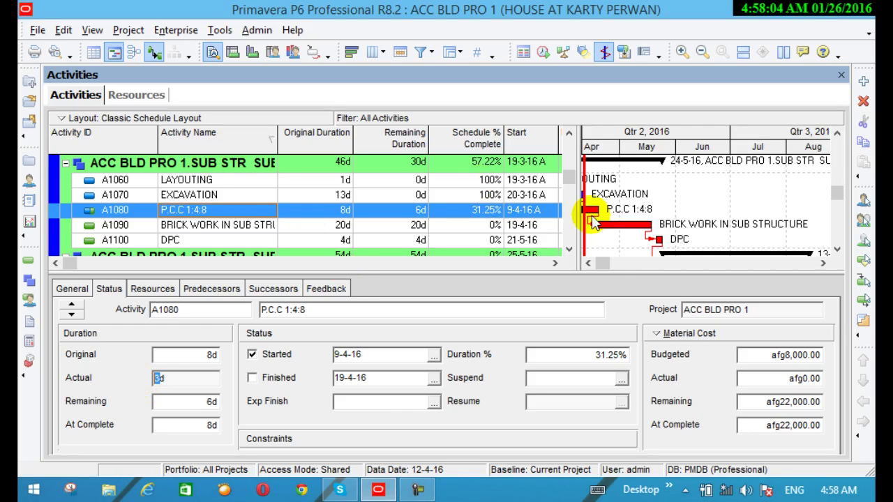
- Shift the remaining-work bar of P.C.C 1:4:8 in the Gantt chart so that the activity finishes on 27-4-16
left_click(588, 263)
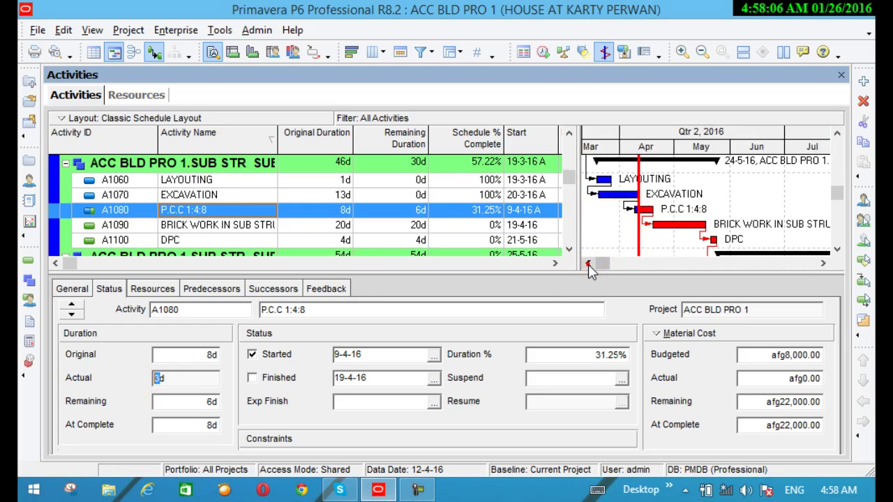
left_click(587, 262)
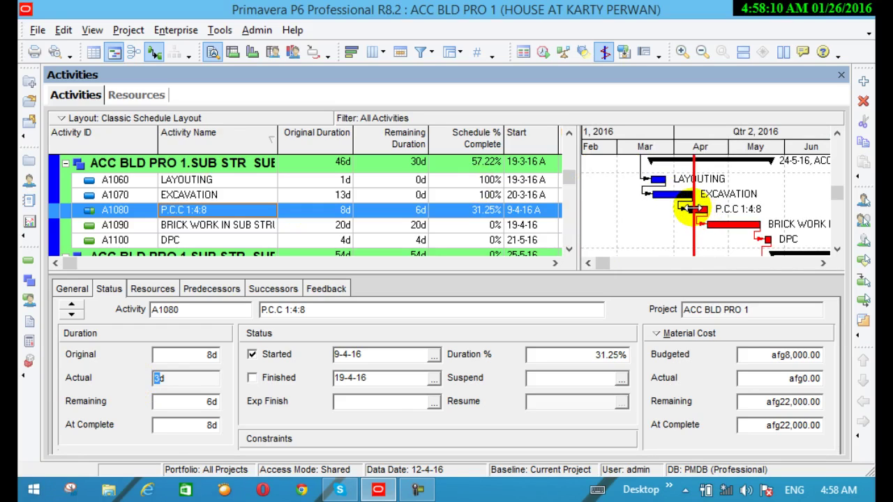
mouse_move(691, 208)
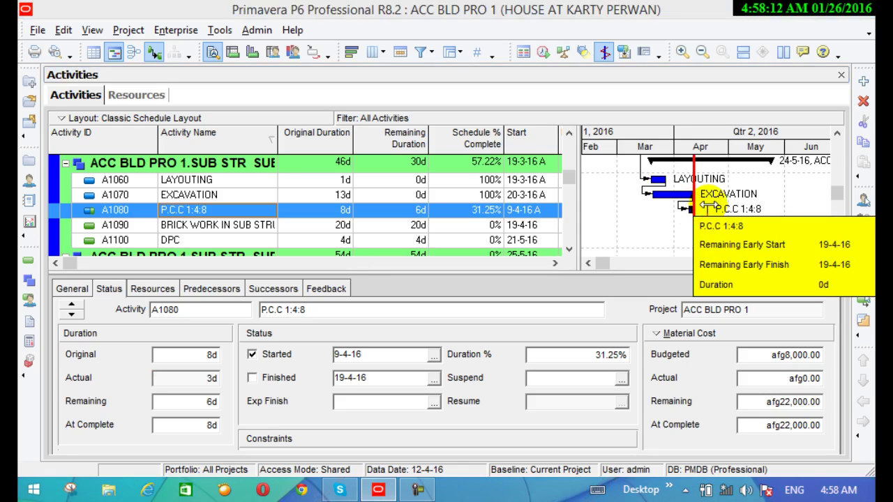
left_click_drag(708, 208, 715, 211)
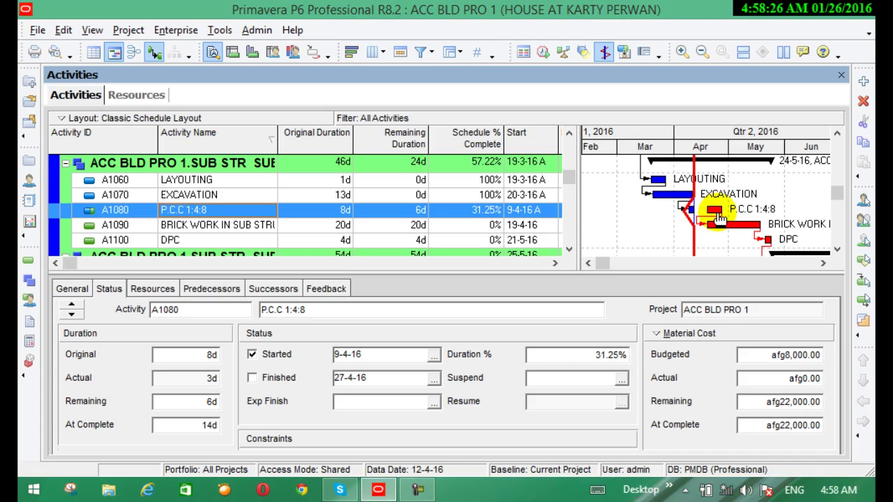
- Extend the progress spotlight to 5-5-16 and update the progress of all highlighted activities, always recalculating remaining durations
left_click_drag(696, 233, 740, 224)
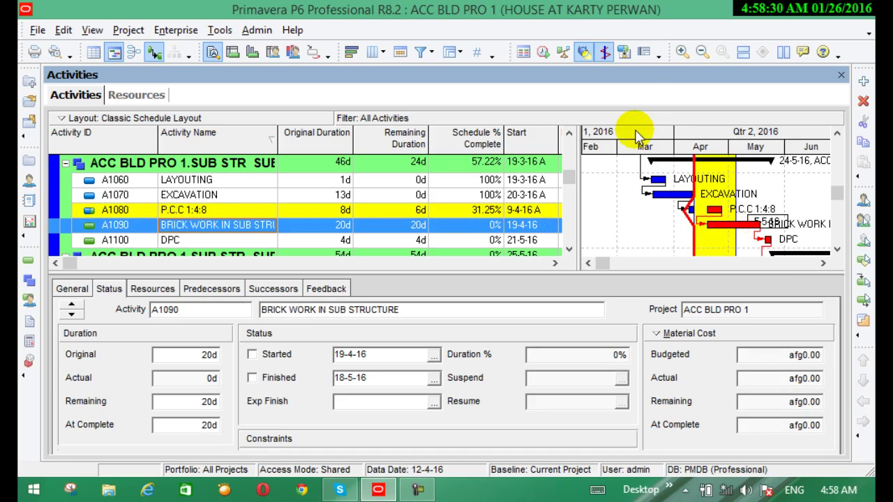
left_click(220, 30)
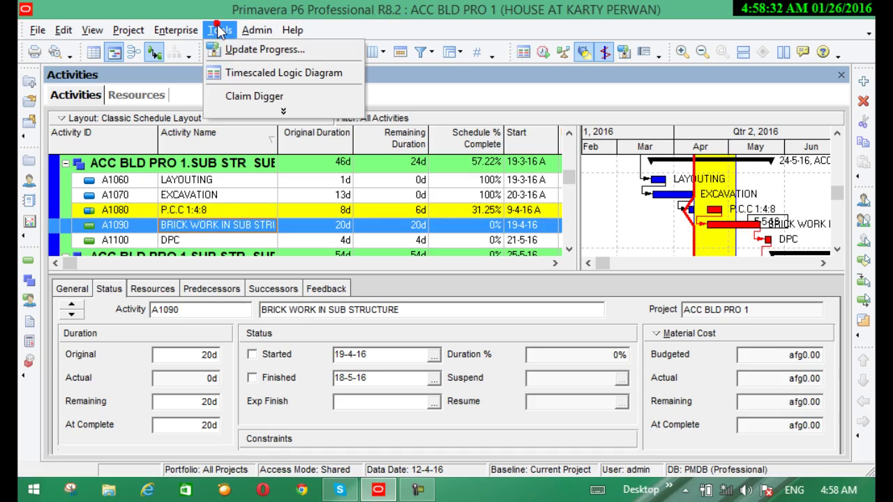
left_click(222, 48)
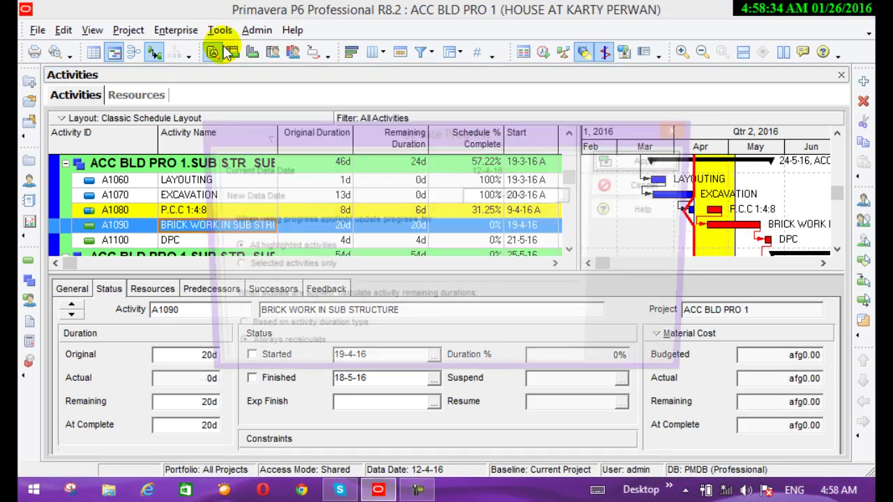
left_click(636, 165)
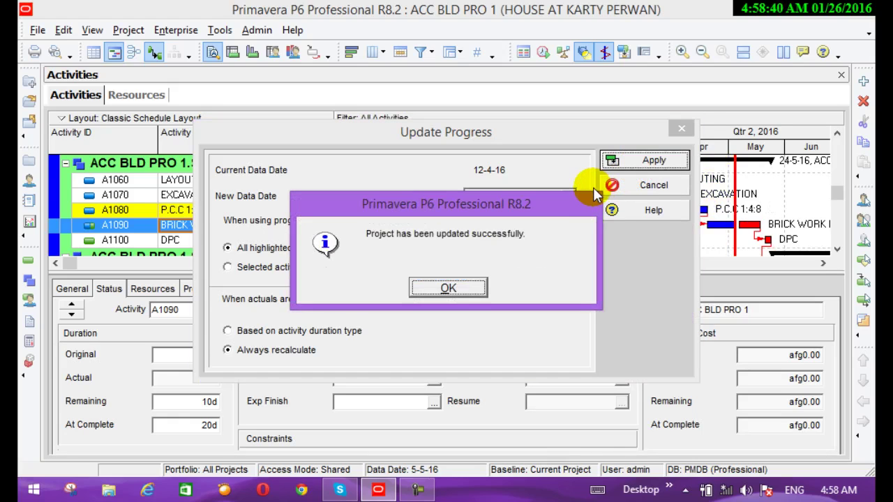
left_click(453, 288)
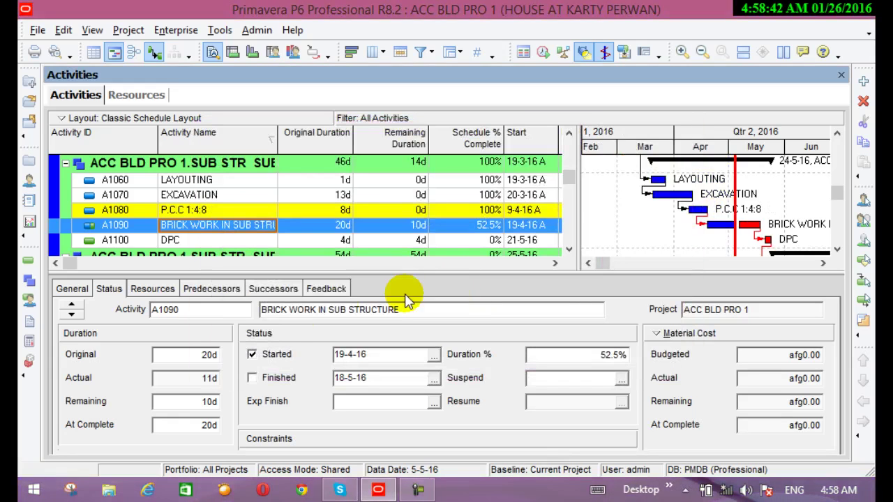
- Set the actual duration of P.C.C 1:4:8 to 5d
left_click(194, 210)
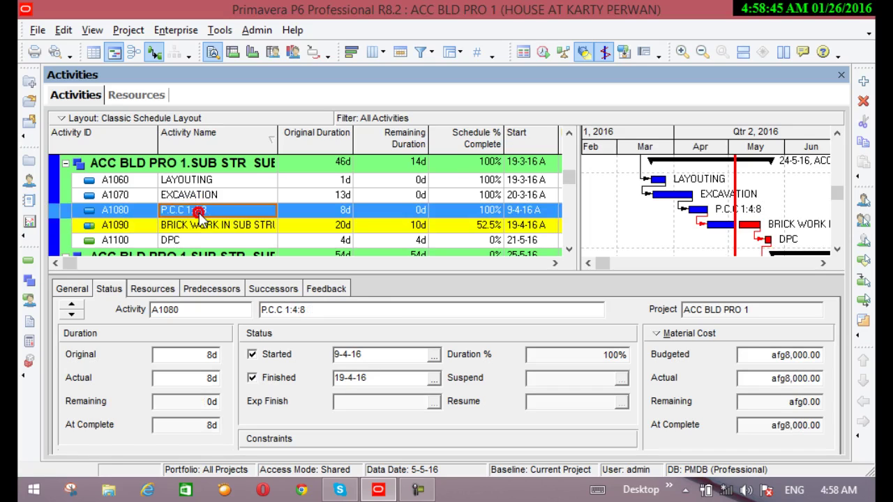
left_click(209, 377)
left_click(161, 375)
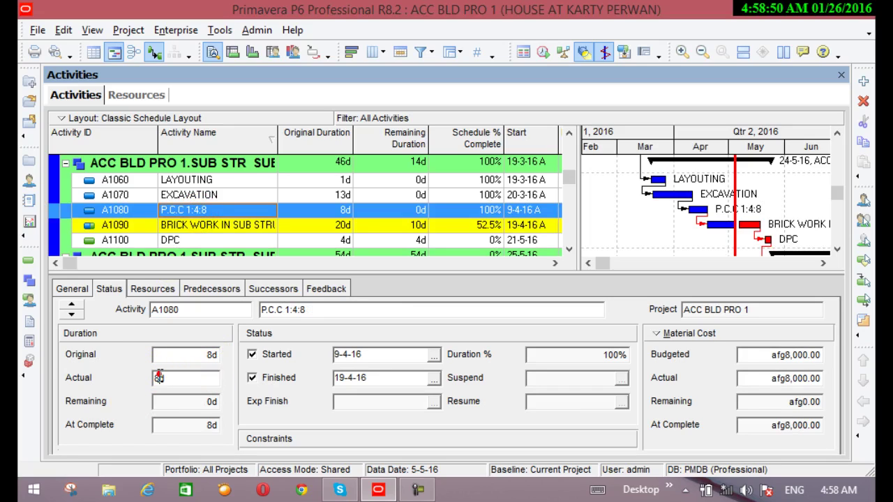
left_click(159, 376)
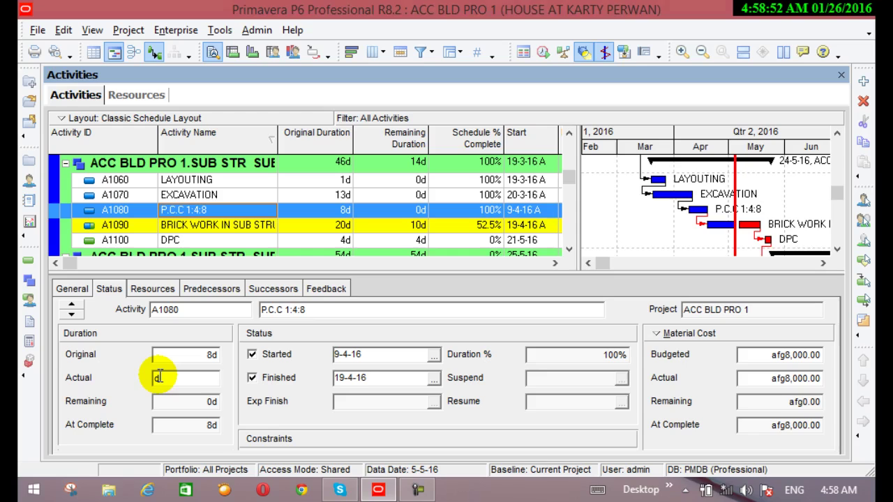
type("5")
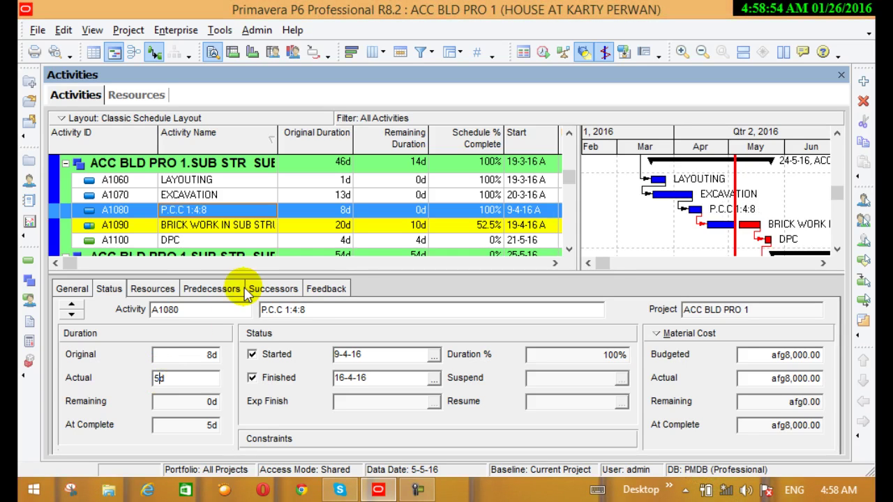
- Set the concrete's actual regular units on P.C.C 1:4:8 to 25cu m
left_click(164, 290)
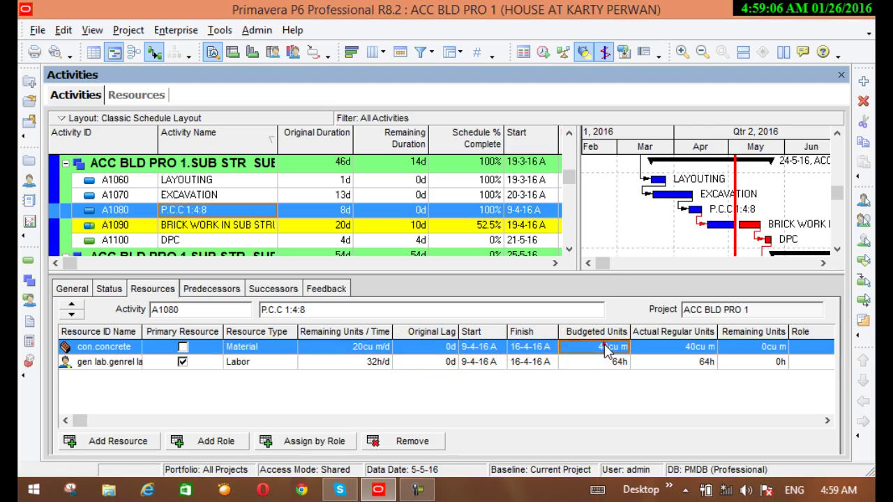
left_click(579, 348)
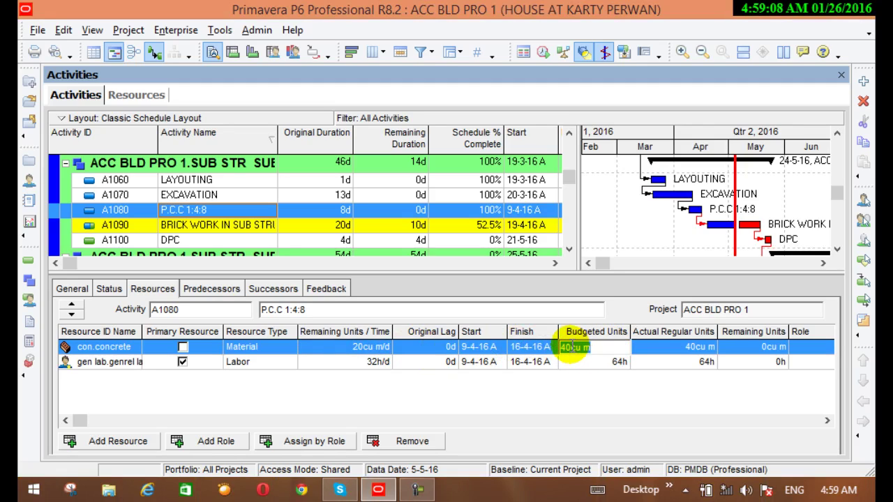
left_click(576, 347)
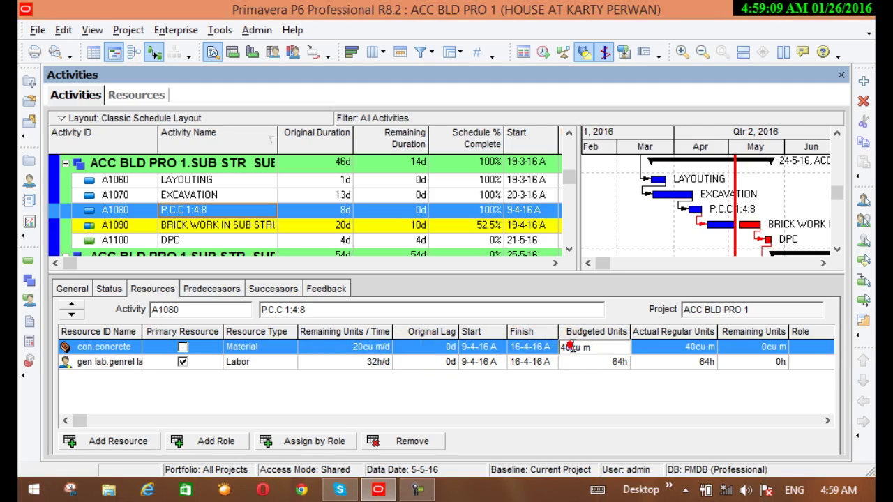
left_click(693, 349)
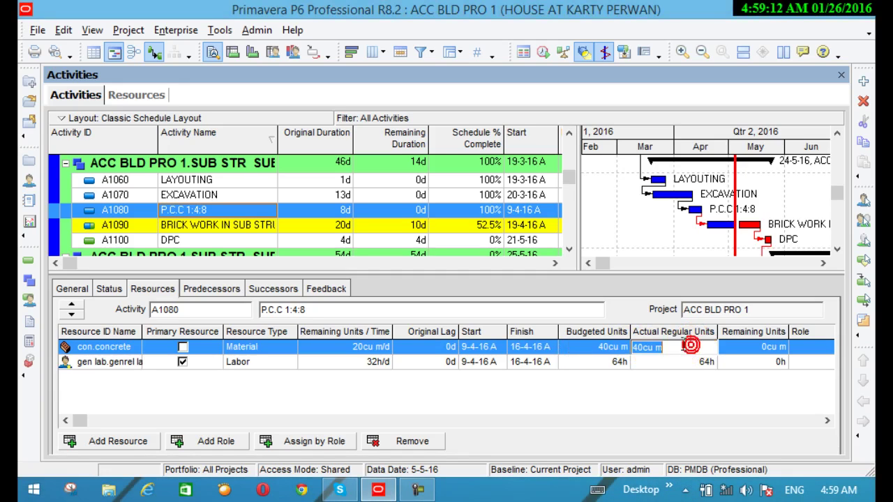
left_click(683, 346)
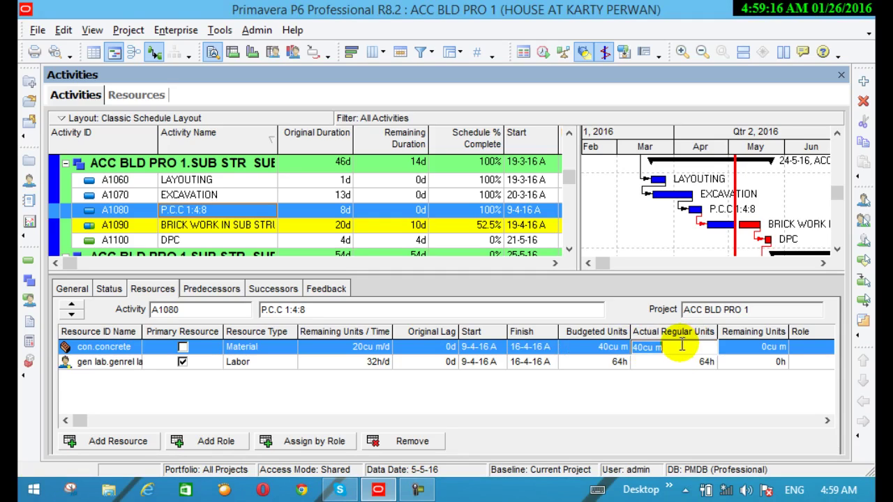
left_click(640, 347)
left_click_drag(640, 346, 637, 347)
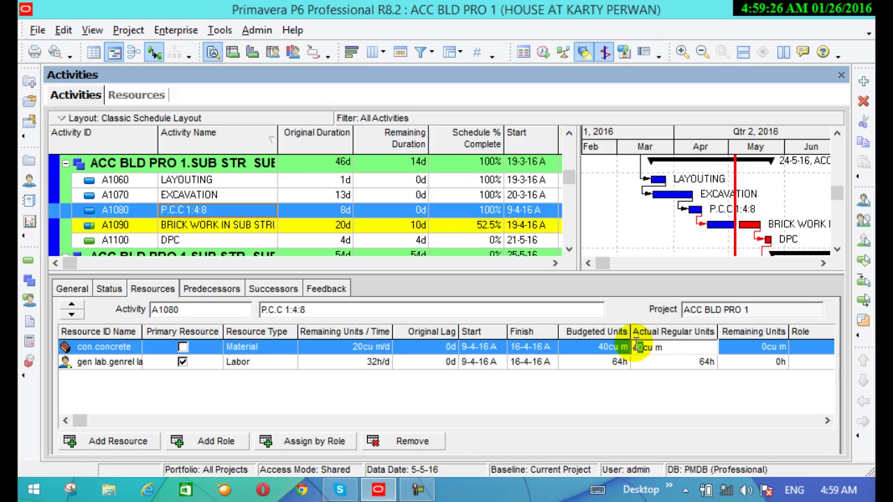
type("25")
key("Return")
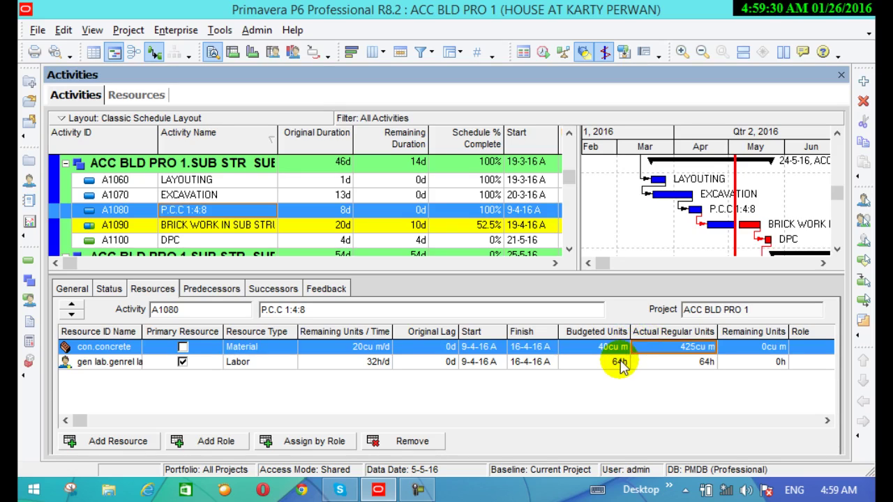
left_click(621, 362)
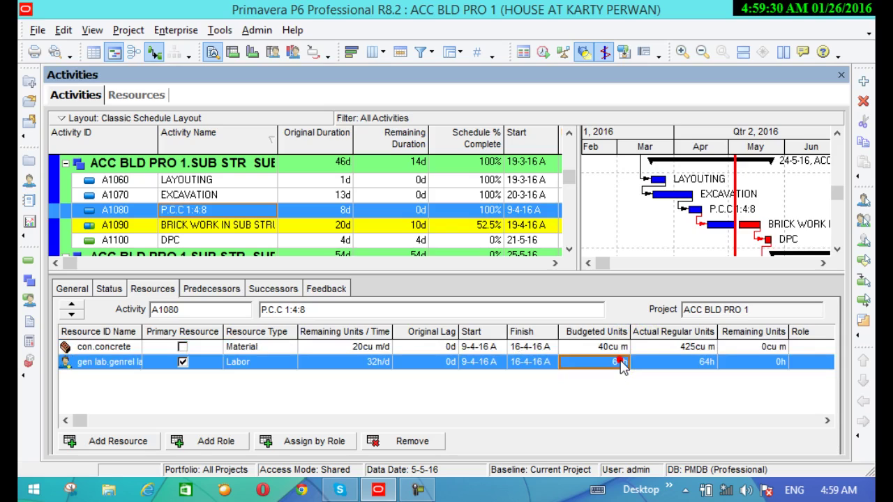
left_click(685, 349)
left_click(640, 345)
key("BackSpace")
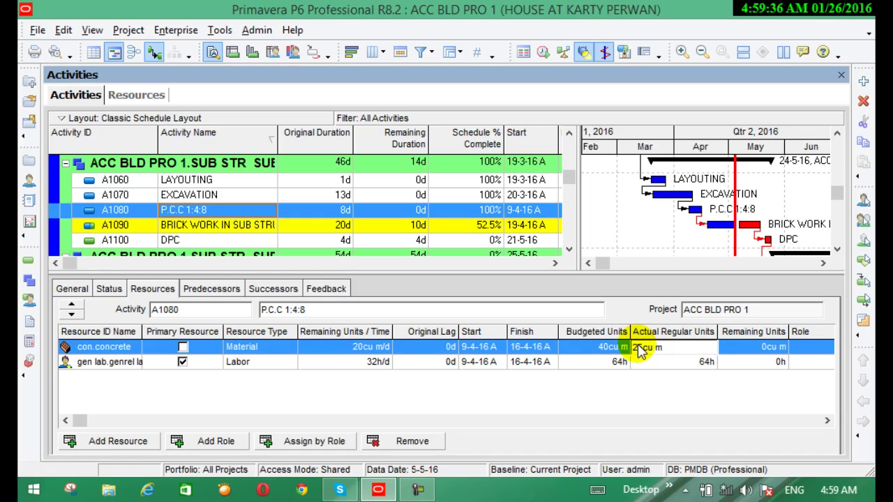
- Set the general labour's actual regular units on P.C.C 1:4:8 to 40h
left_click(700, 361)
left_click(701, 362)
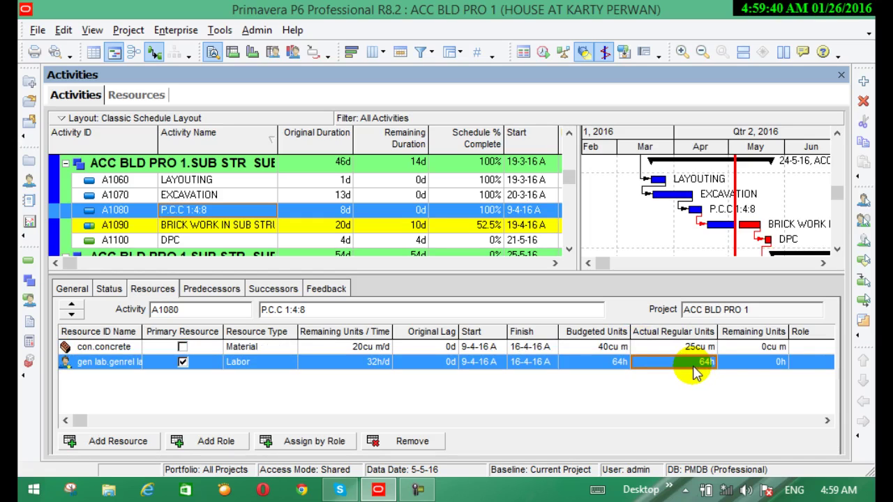
left_click(690, 364)
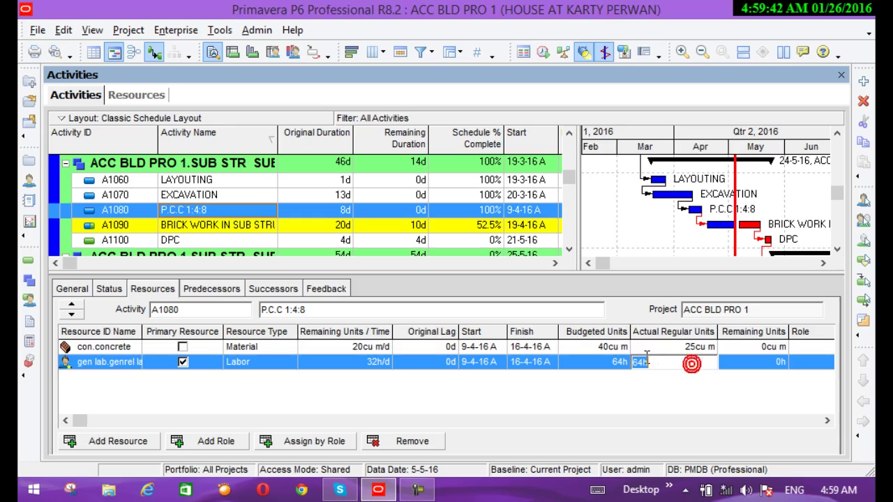
left_click(640, 357)
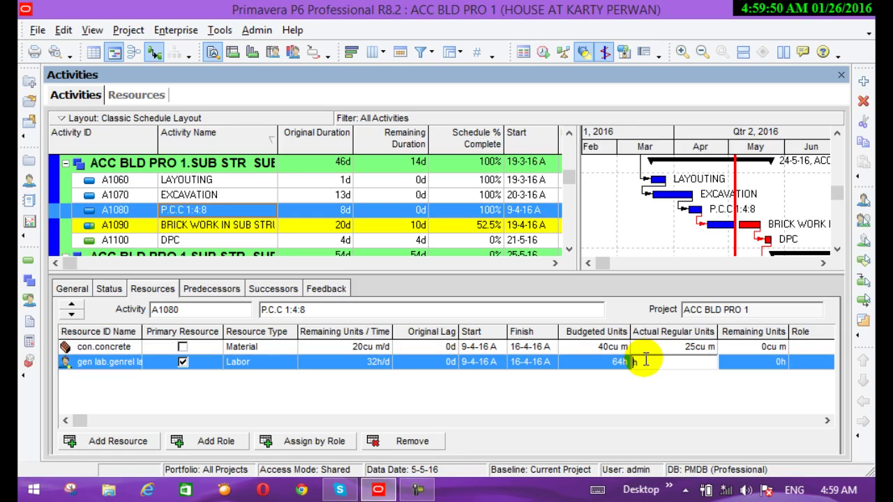
type("40")
key("Return")
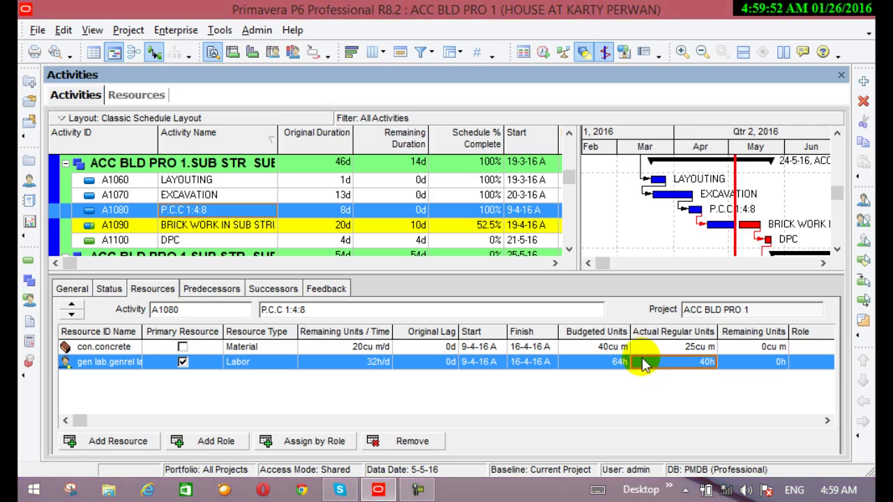
- Compare the budgeted and actual figures of P.C.C 1:4:8 for labor units, nonlabor units, labor cost and material cost
left_click(102, 293)
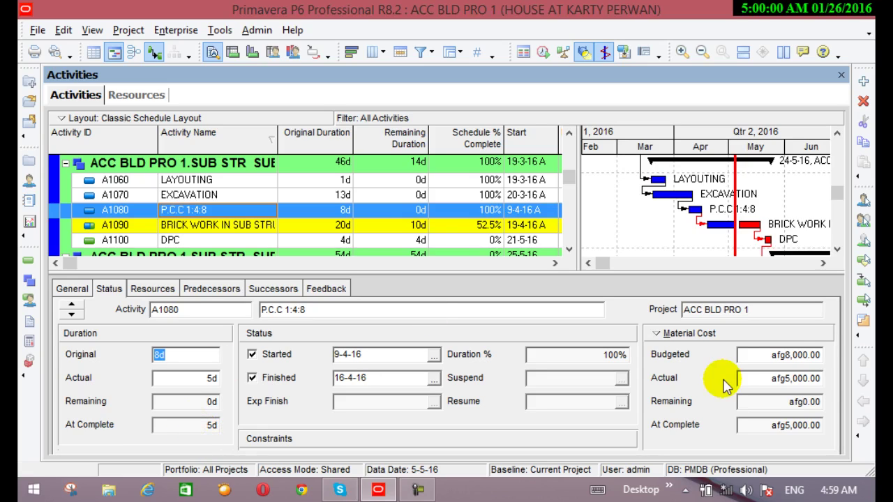
left_click(775, 337)
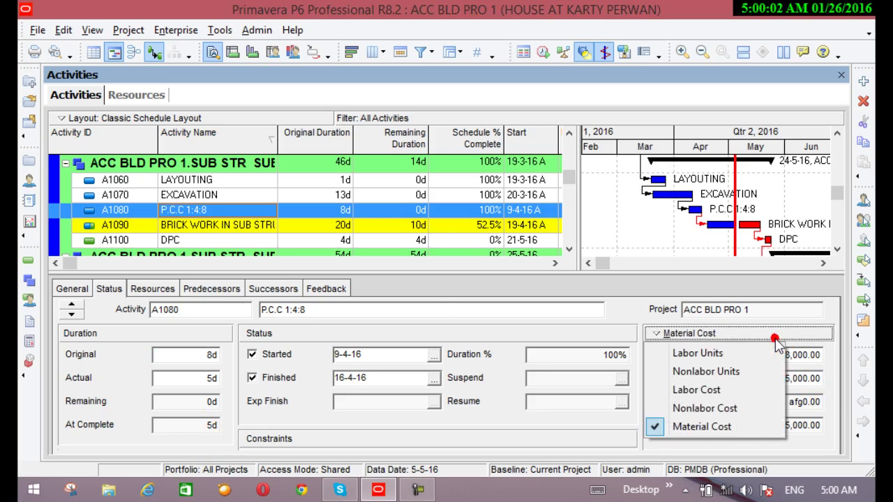
left_click(700, 354)
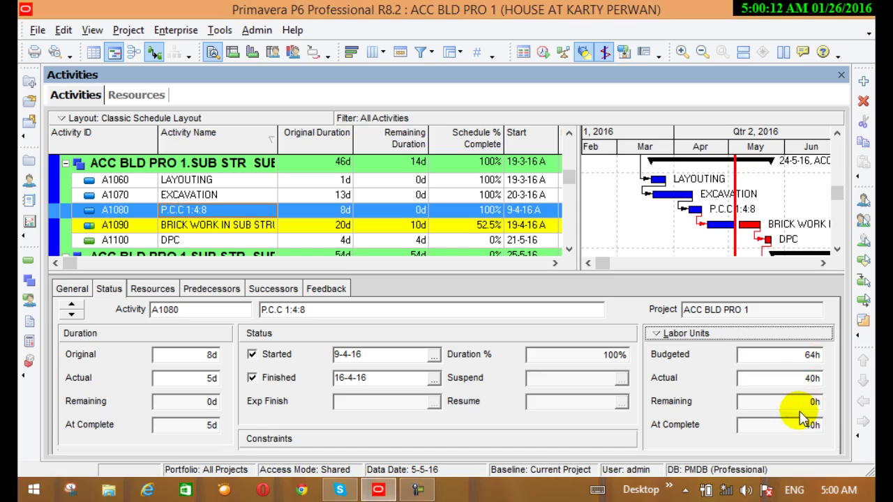
left_click(741, 335)
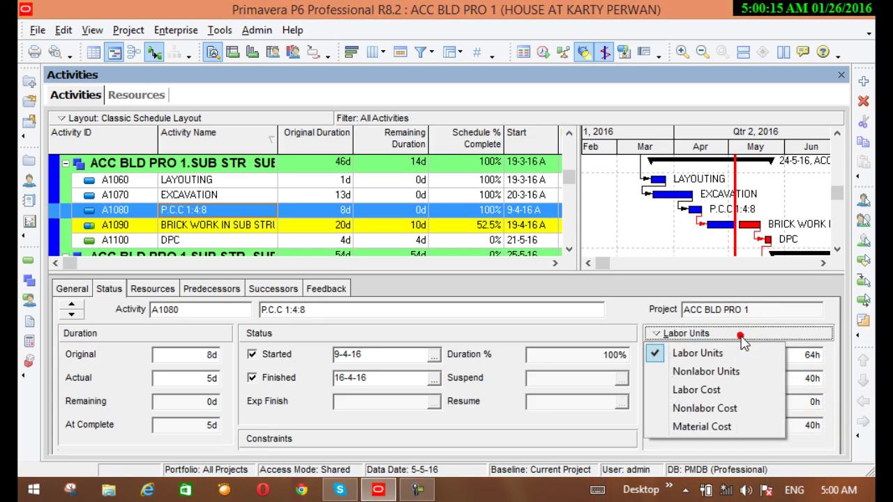
left_click(701, 371)
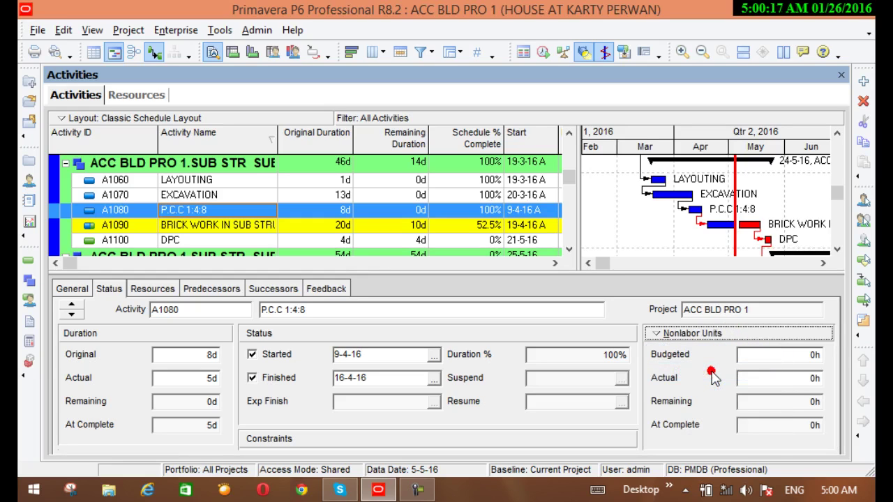
left_click(704, 336)
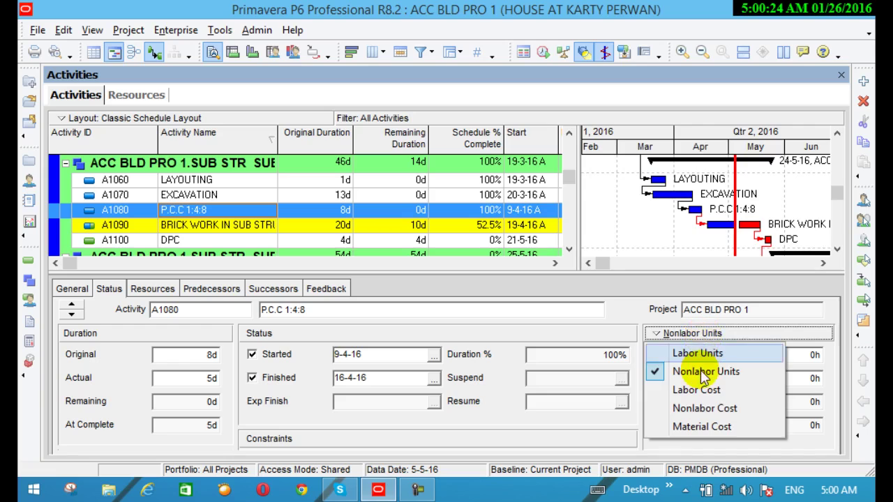
left_click(706, 391)
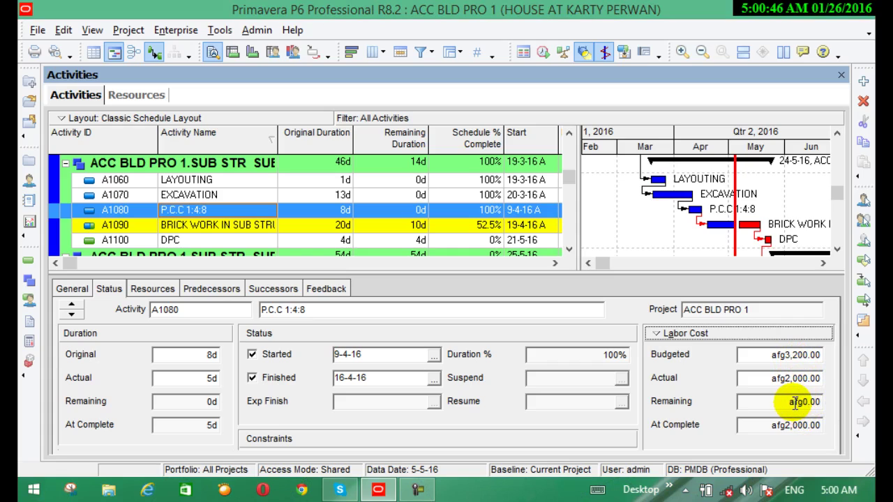
left_click(686, 334)
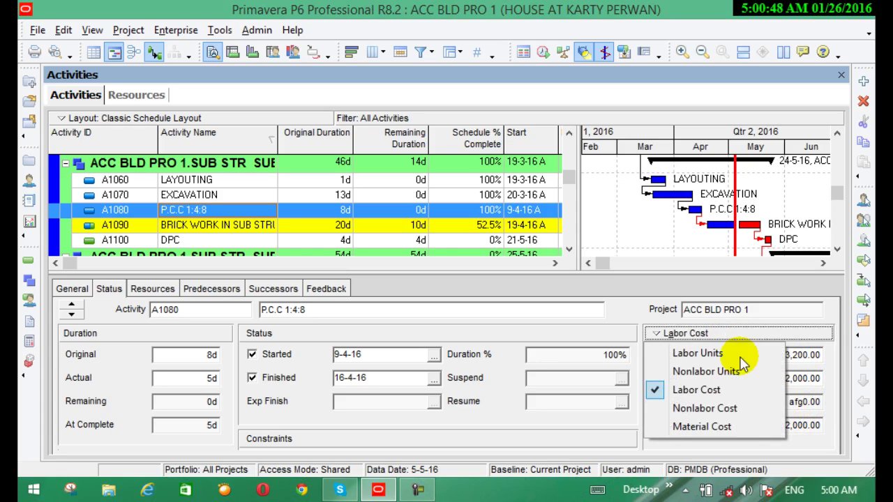
left_click(721, 426)
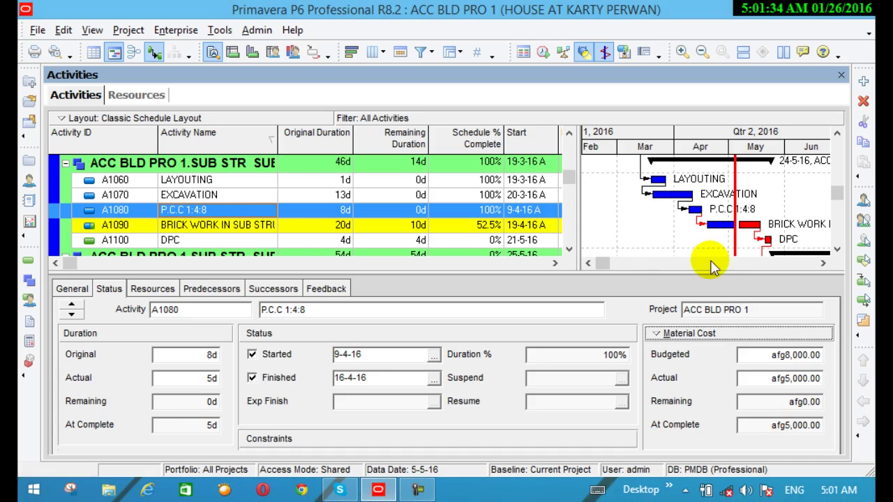
- Review the concrete's budgeted and actual regular units in the resource assignments of P.C.C 1:4:8
left_click(146, 292)
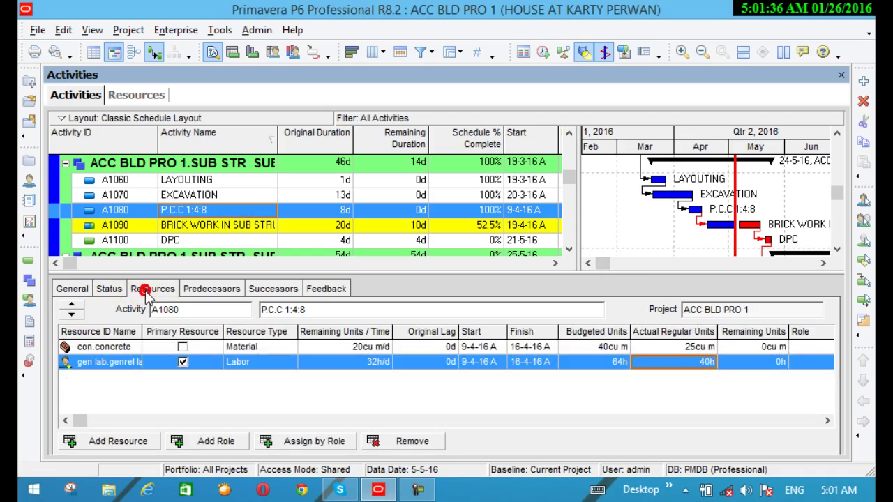
left_click(605, 349)
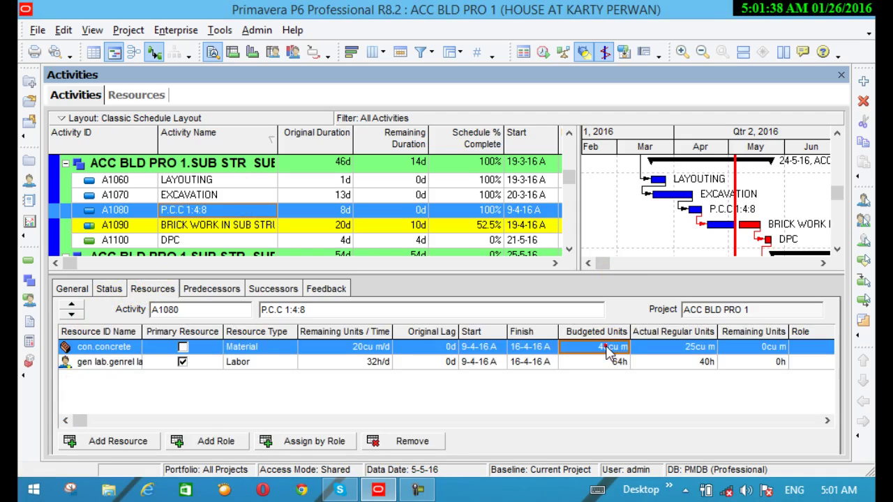
left_click(605, 349)
left_click(566, 346)
left_click(567, 347)
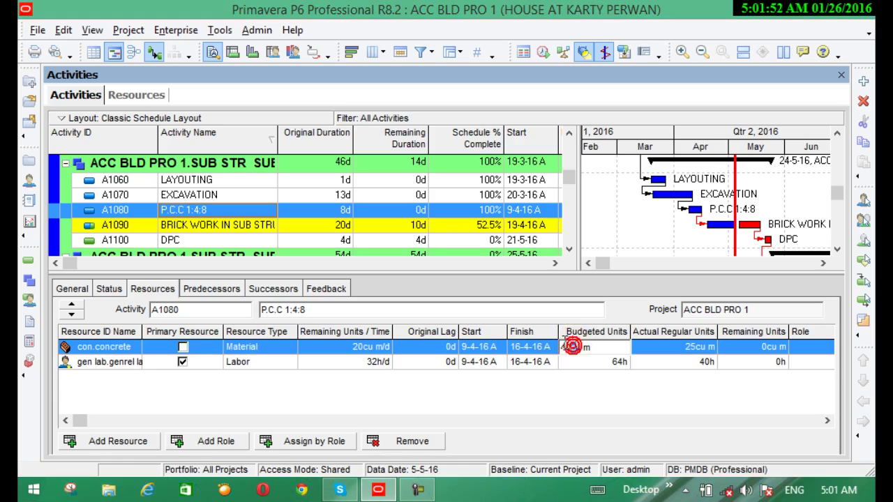
left_click_drag(568, 347, 553, 355)
left_click(682, 347)
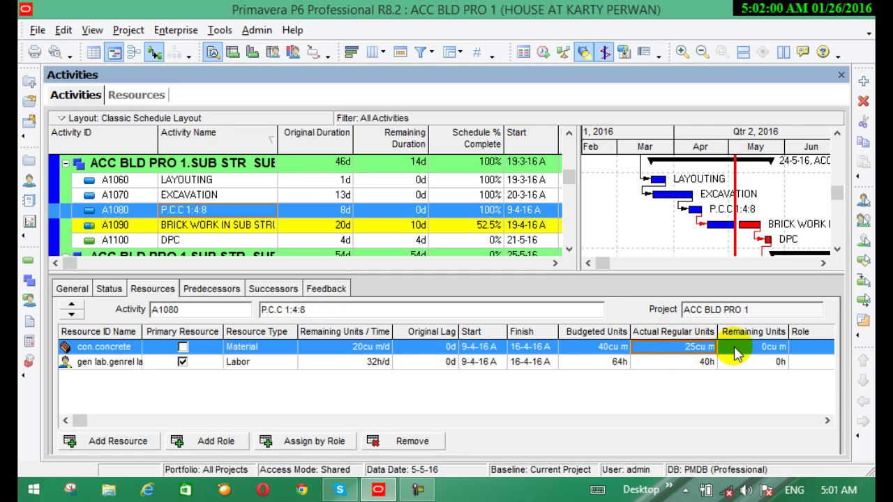
- Set the concrete's actual regular units on P.C.C 1:4:8 to 40cu m and compare the activity's budgeted and actual material cost
left_click(690, 347)
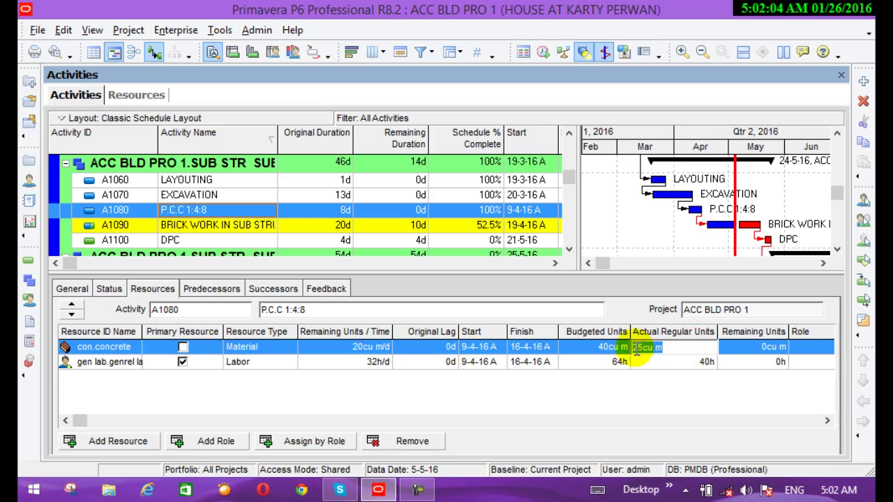
left_click(642, 348)
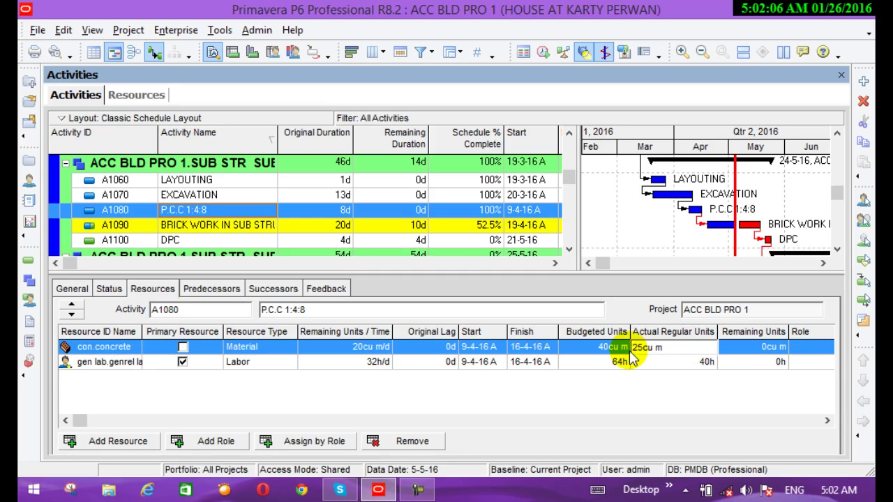
key("BackSpace")
key("BackSpace")
type("40")
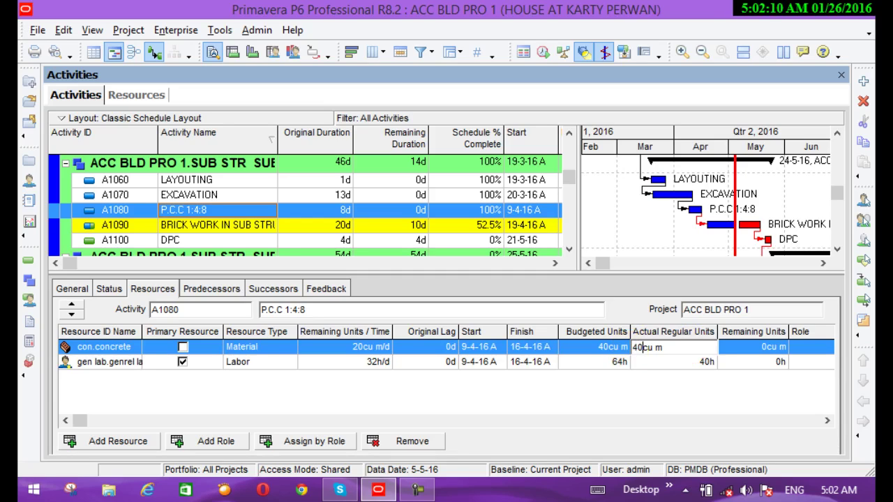
key("Return")
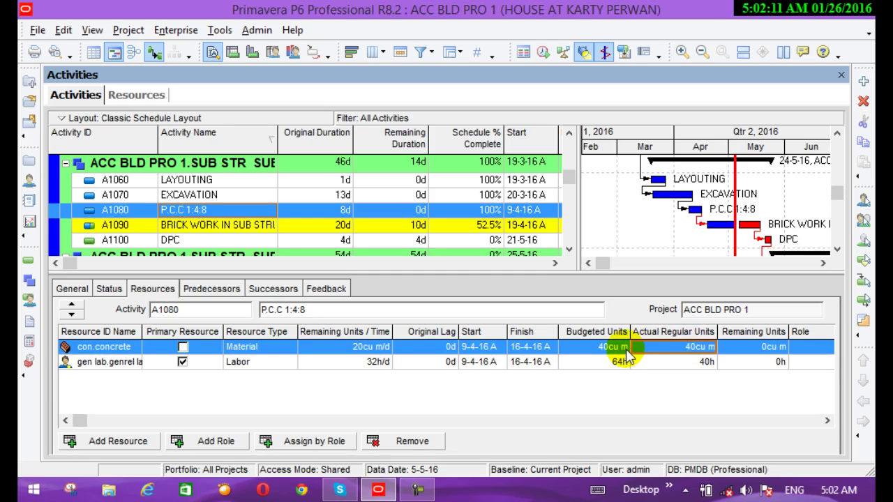
left_click(101, 288)
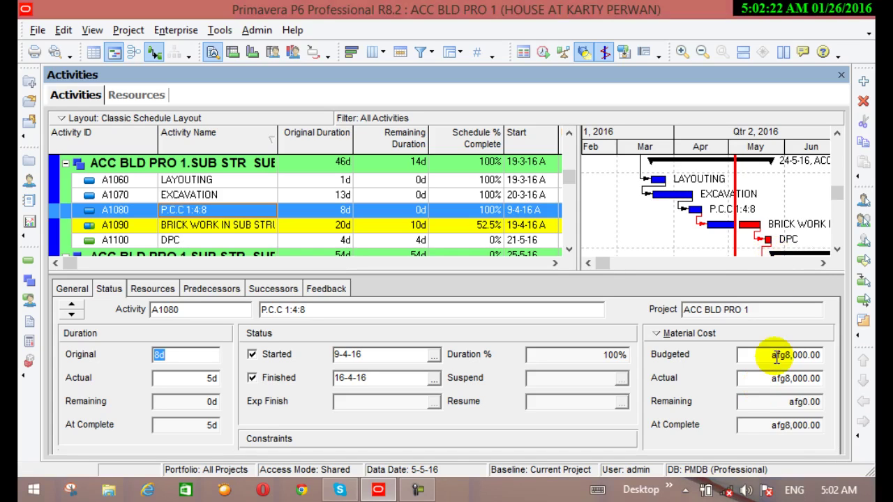
left_click(377, 490)
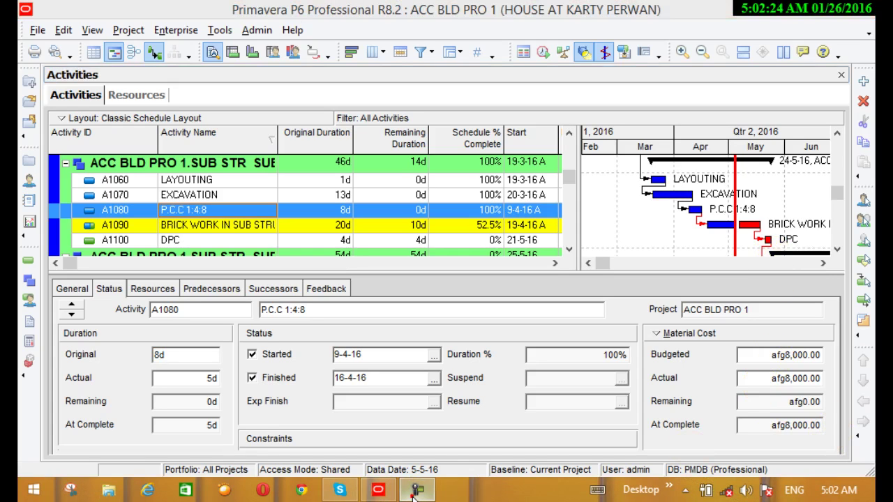